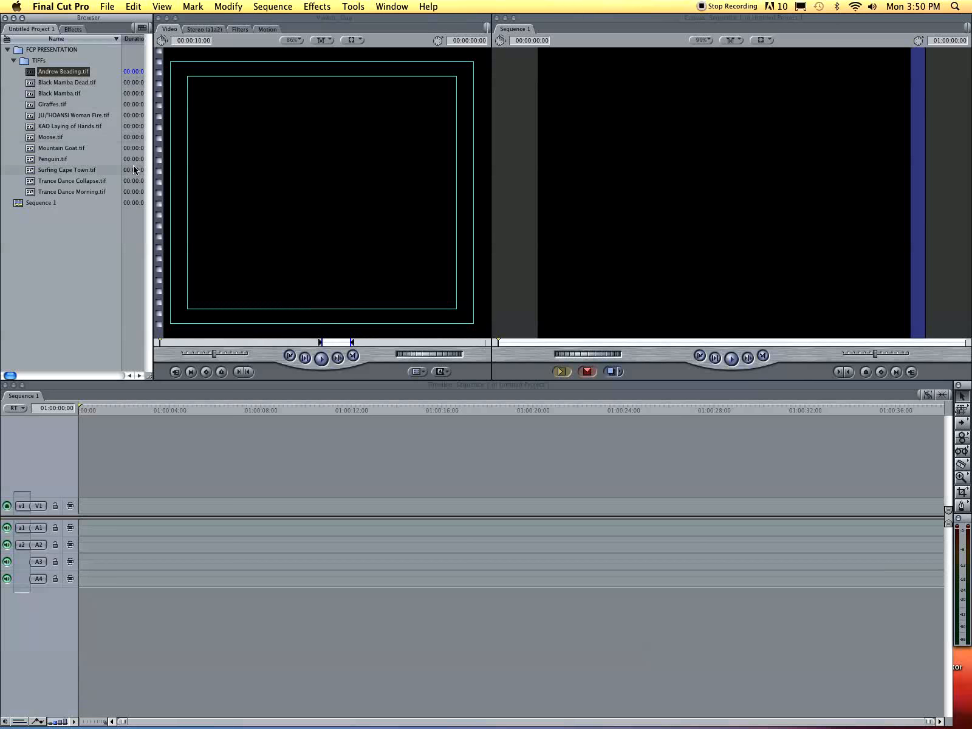
- Preview the KAO Laying of Hands, Surfing Cape Town and Black Mamba Dead photos, and glance at motion settings
double_click(54, 126)
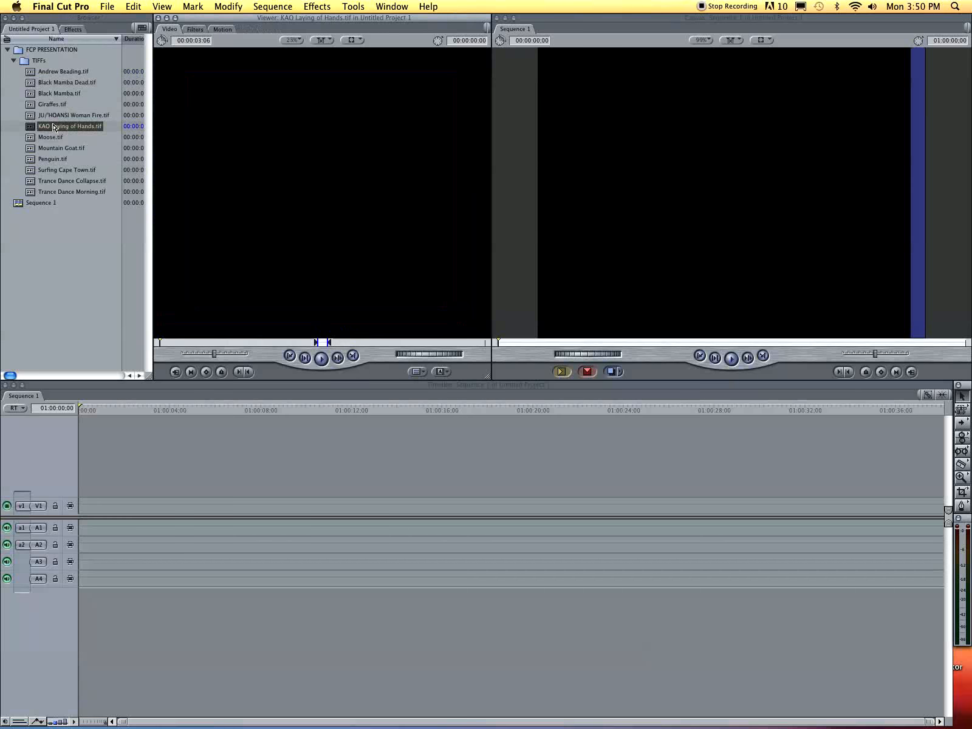
left_click(49, 169)
double_click(50, 169)
left_click(59, 85)
double_click(59, 84)
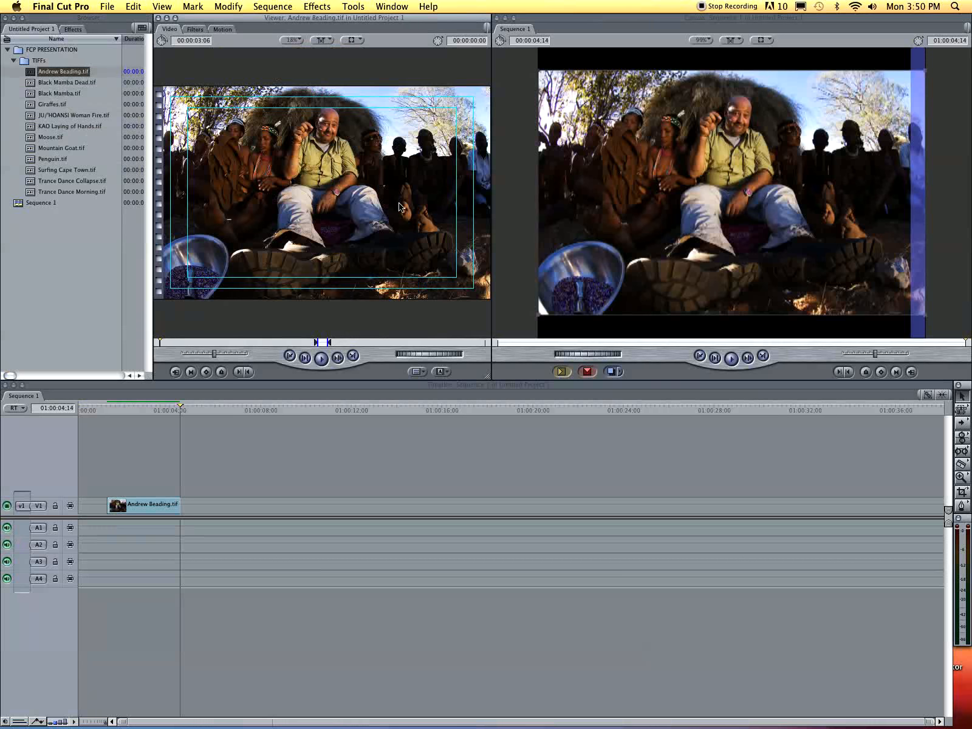
left_click(218, 30)
left_click(173, 29)
- Create a Color matte generator and set its colour to yellow
left_click(433, 372)
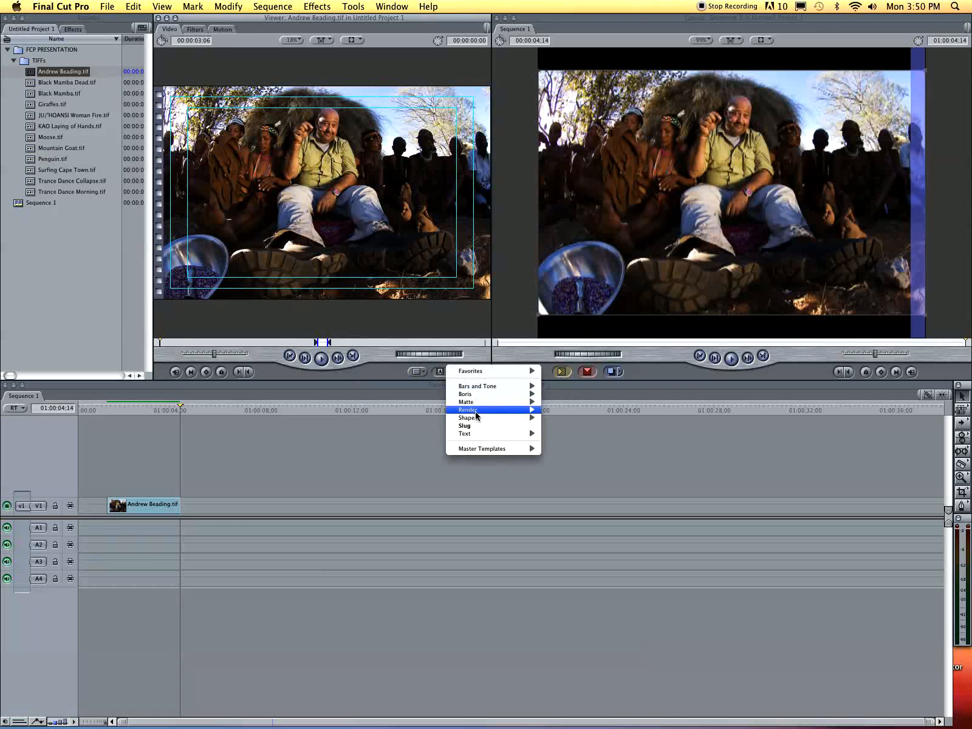
mouse_move(499, 410)
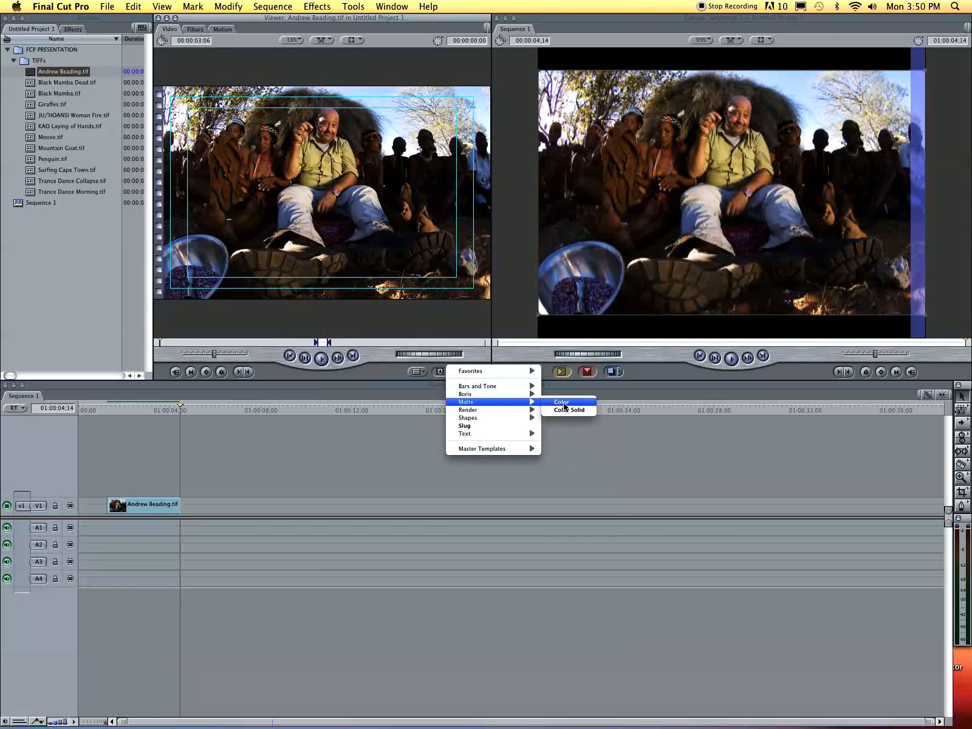
left_click(566, 404)
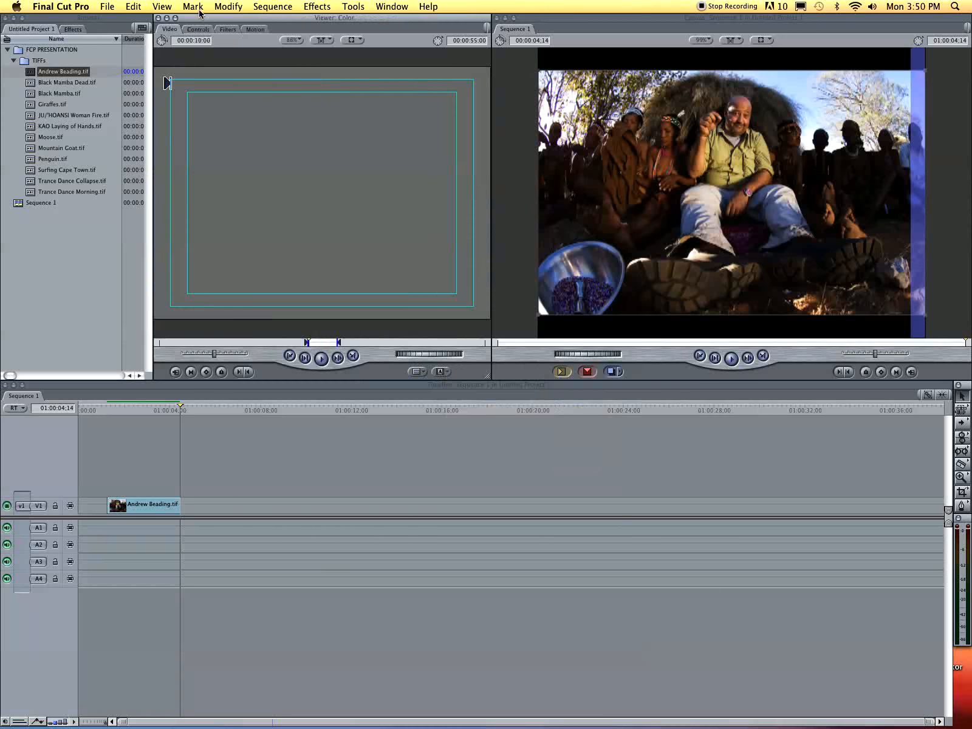
left_click(199, 30)
left_click(275, 64)
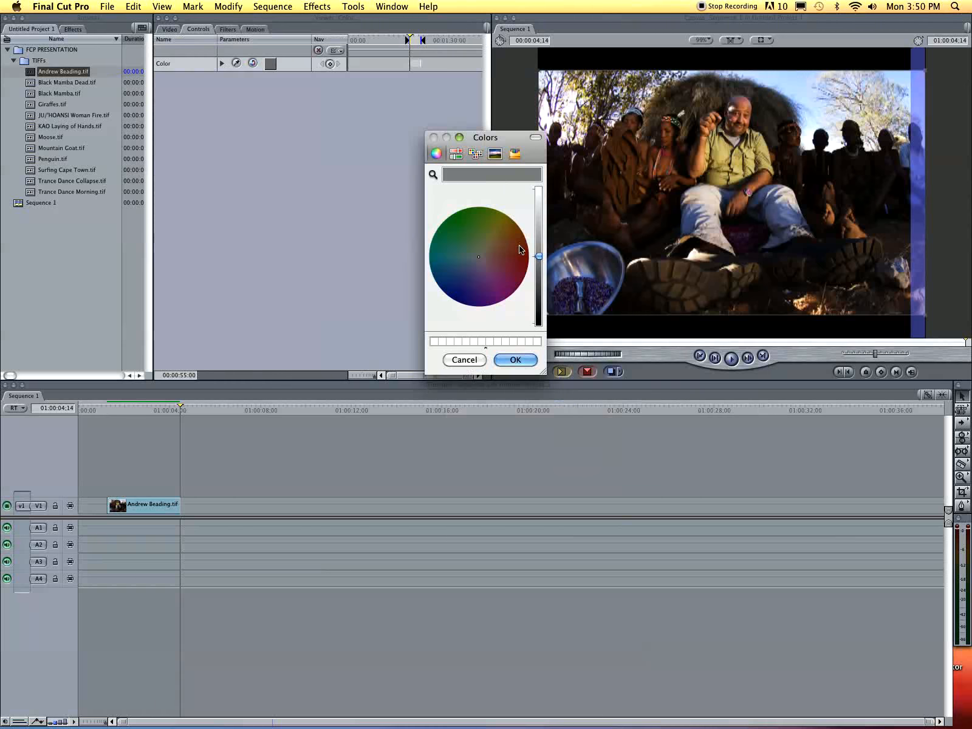
mouse_move(521, 249)
left_mouse_down()
mouse_move(505, 205)
mouse_move(495, 232)
mouse_move(537, 193)
left_mouse_up()
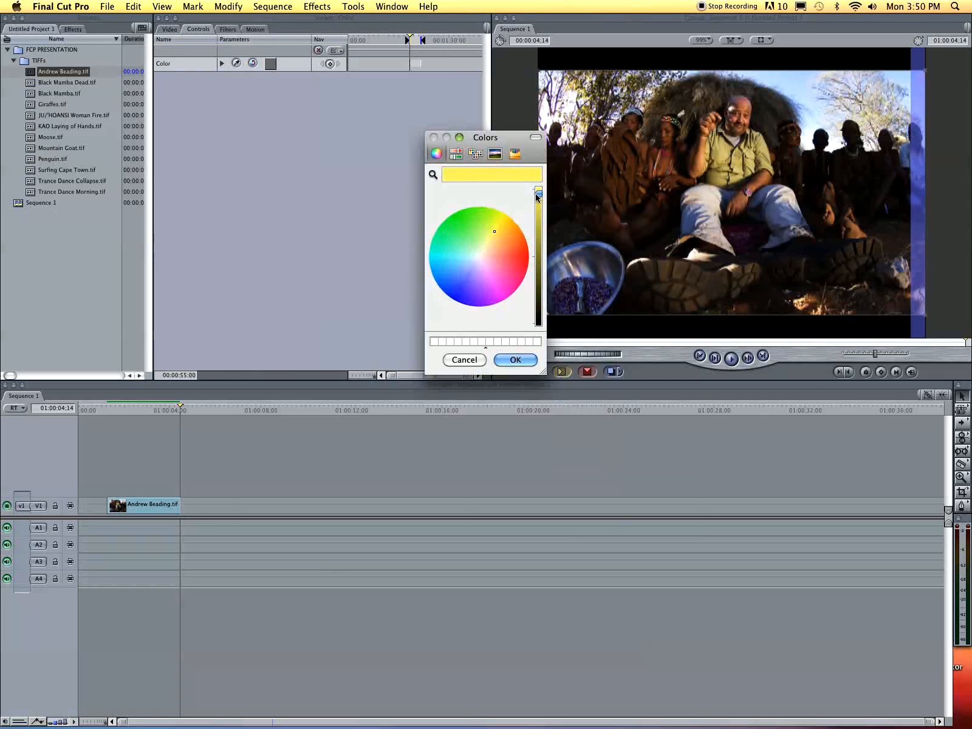
left_click(529, 361)
- Place the yellow matte on V2 above the photo and trim its end to match the photo
left_click(171, 32)
left_click_drag(276, 145, 115, 485)
left_click_drag(120, 424, 126, 417)
left_click(126, 413)
left_click_drag(331, 495, 173, 488)
double_click(149, 488)
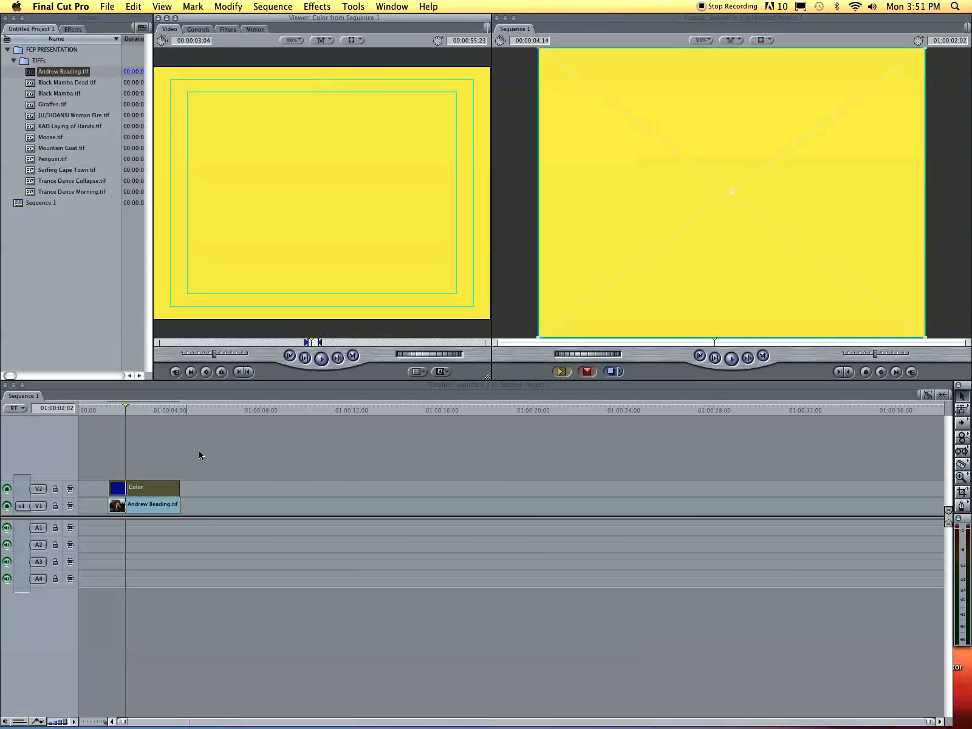
left_click(192, 31)
- Crop the yellow matte to Left 19, Right 40, Top 81 with Edge Feather 34, positioned lower right
left_click(229, 31)
left_click(249, 30)
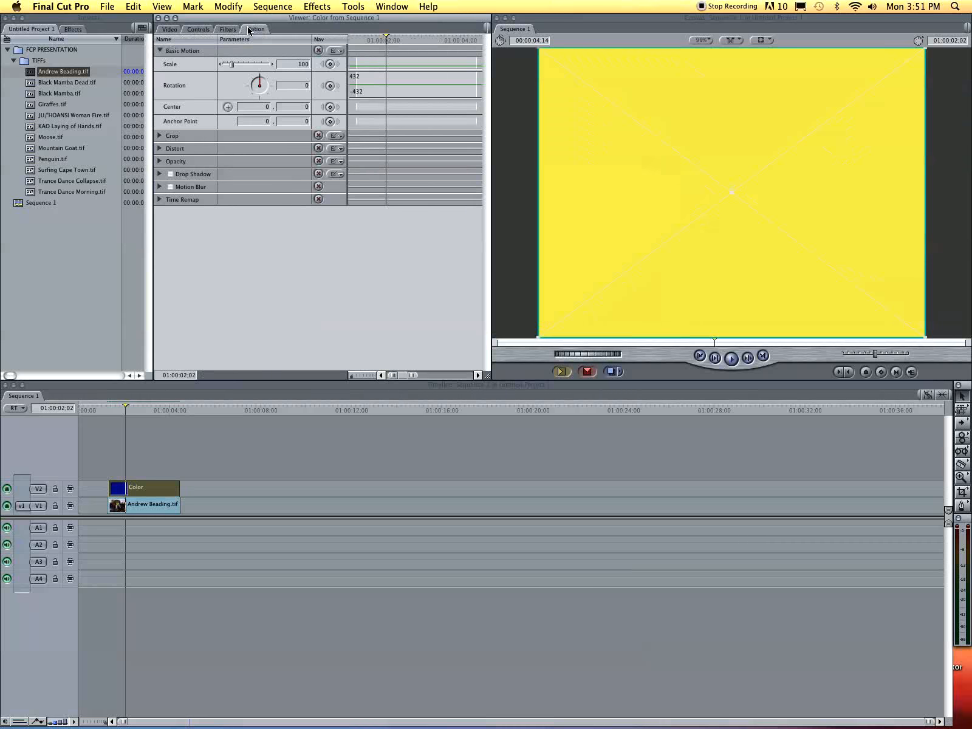
left_click(158, 136)
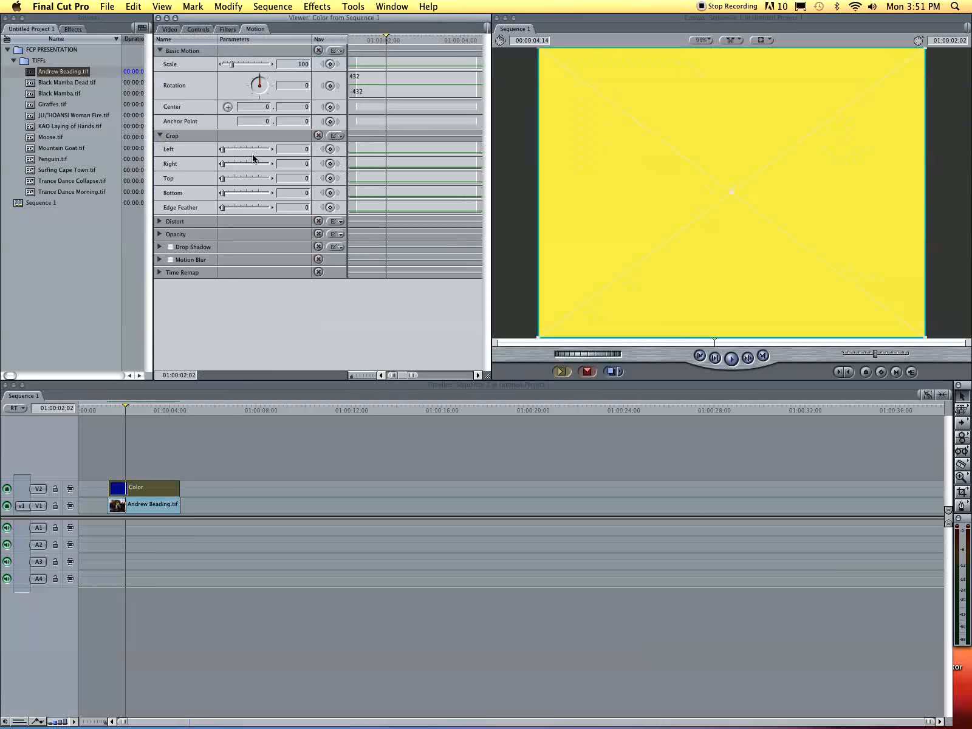
left_click_drag(222, 149, 263, 190)
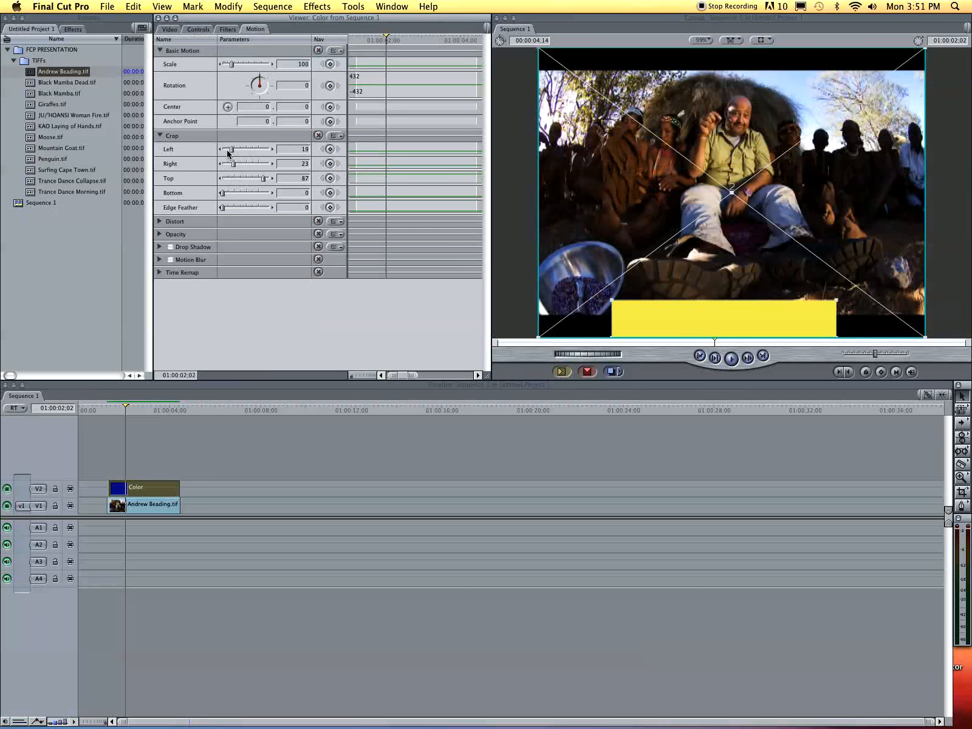
left_click_drag(262, 180, 241, 164)
left_click_drag(730, 324, 870, 282)
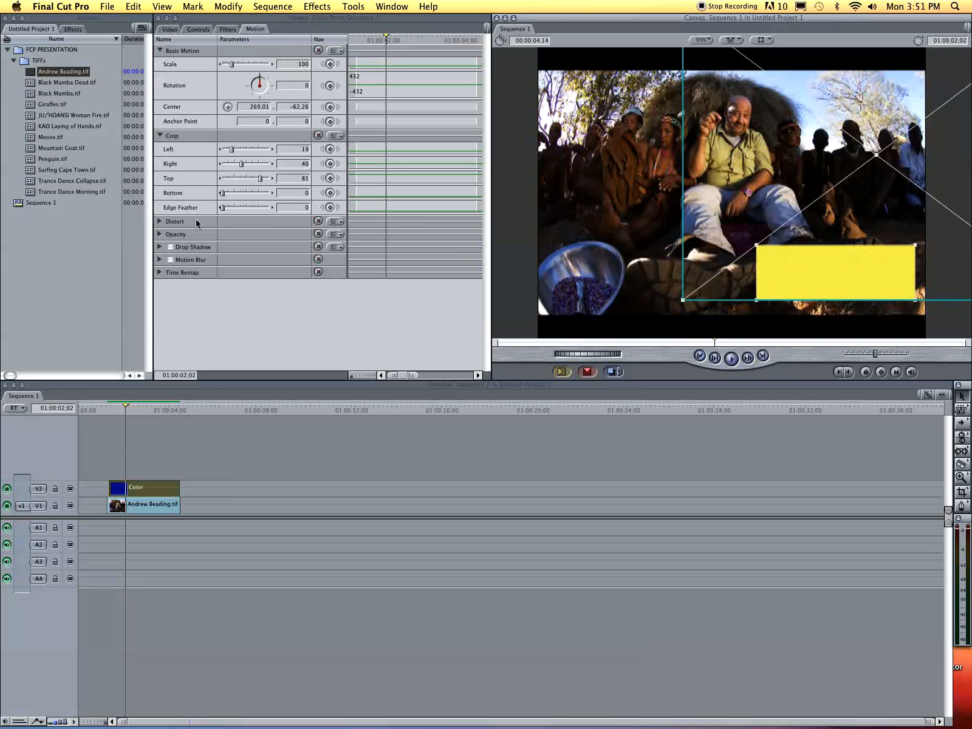
mouse_move(223, 208)
left_mouse_down()
mouse_move(251, 207)
mouse_move(208, 211)
mouse_move(237, 209)
left_mouse_up()
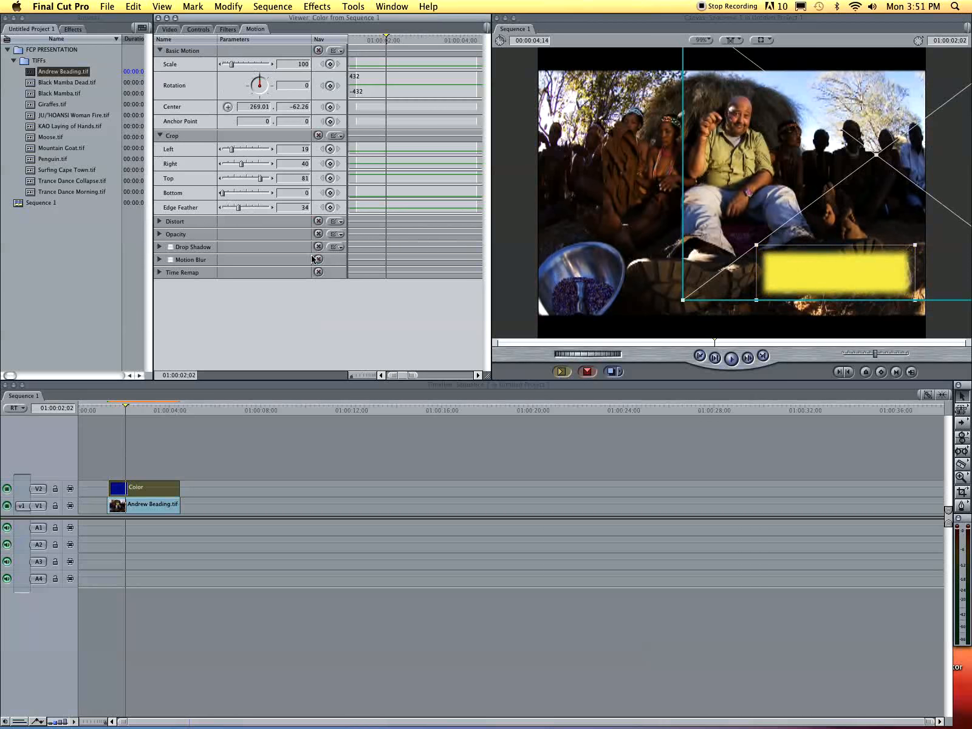
left_click(170, 29)
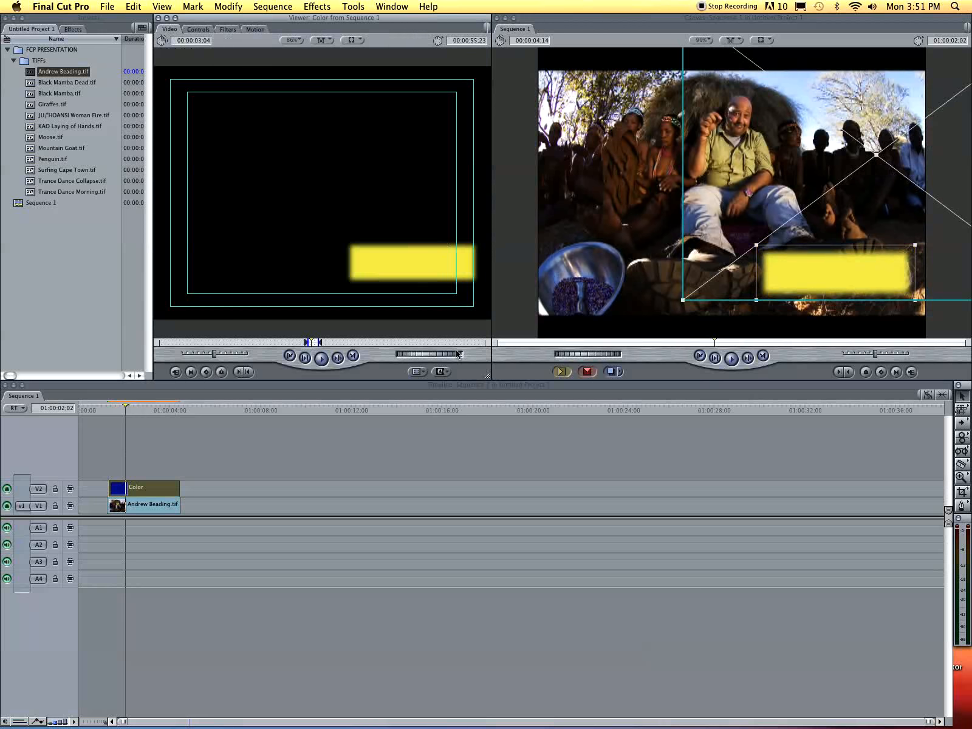
- Create a Text generator and place it on V3 above the matte
left_click(442, 373)
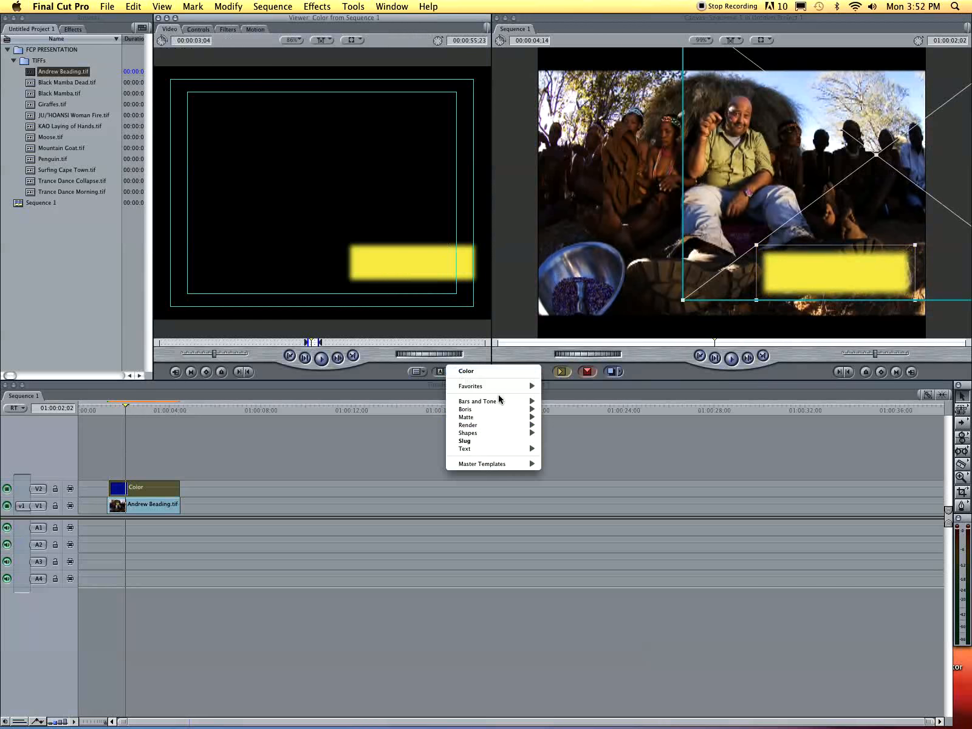
mouse_move(512, 448)
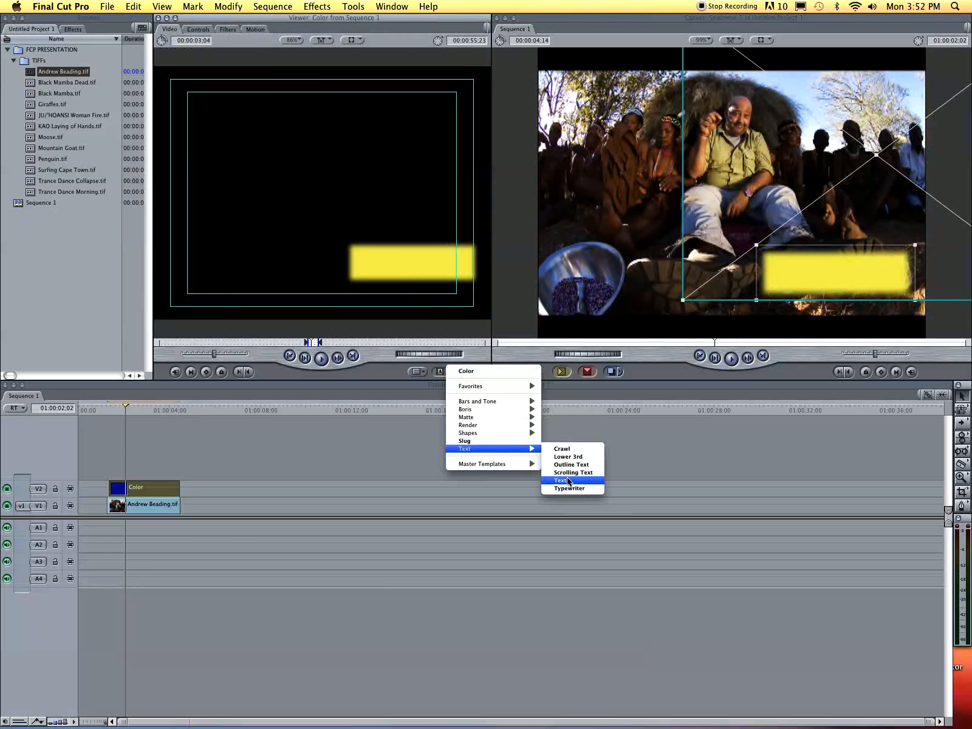
left_click(560, 481)
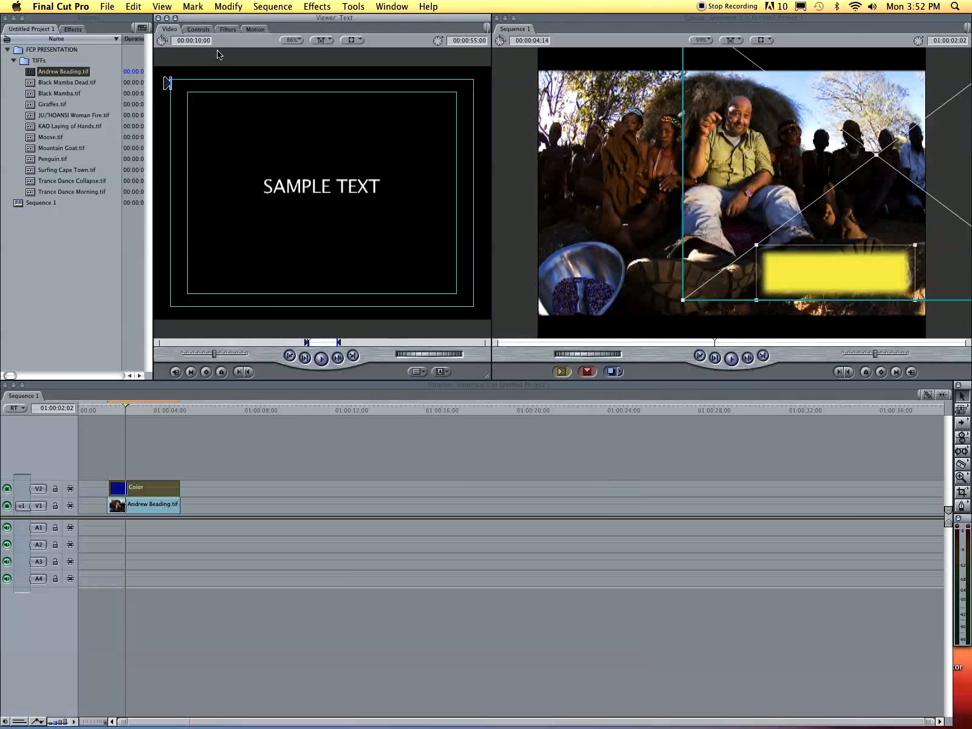
left_click_drag(249, 66, 117, 468)
left_click_drag(347, 474, 180, 479)
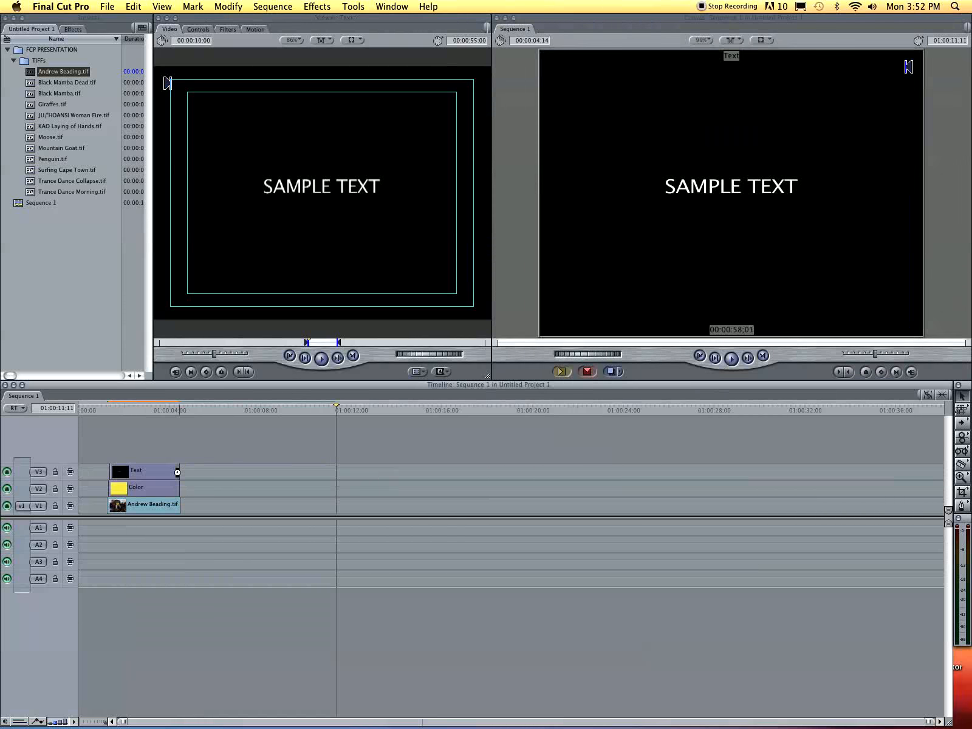
left_click(134, 413)
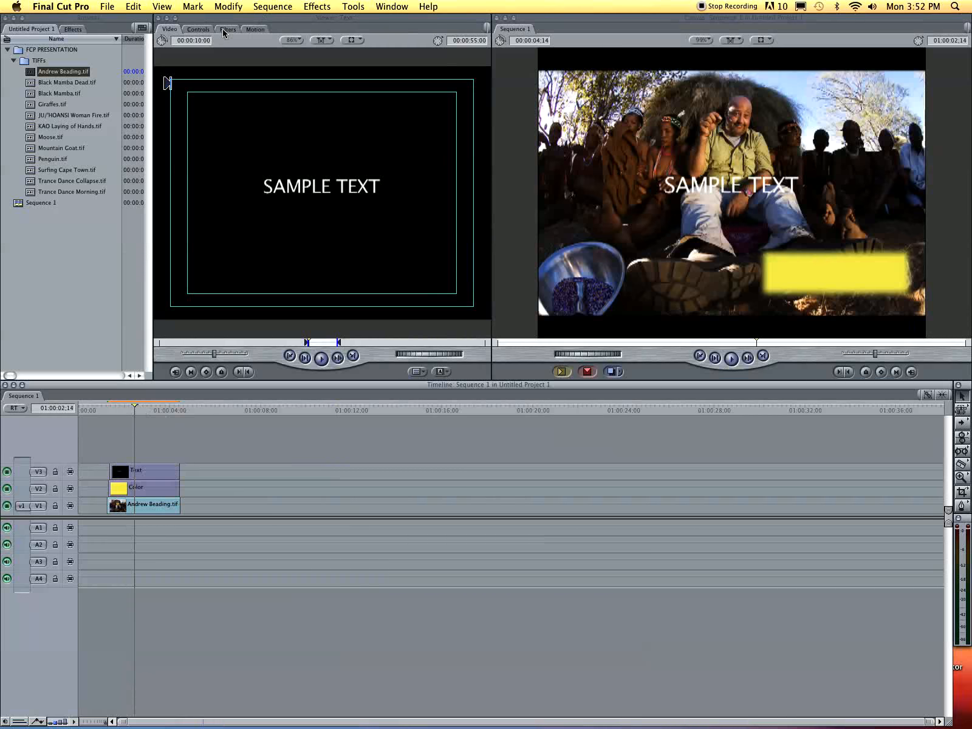
- Resize the SAMPLE TEXT title and move it onto the yellow bar
left_click(702, 182)
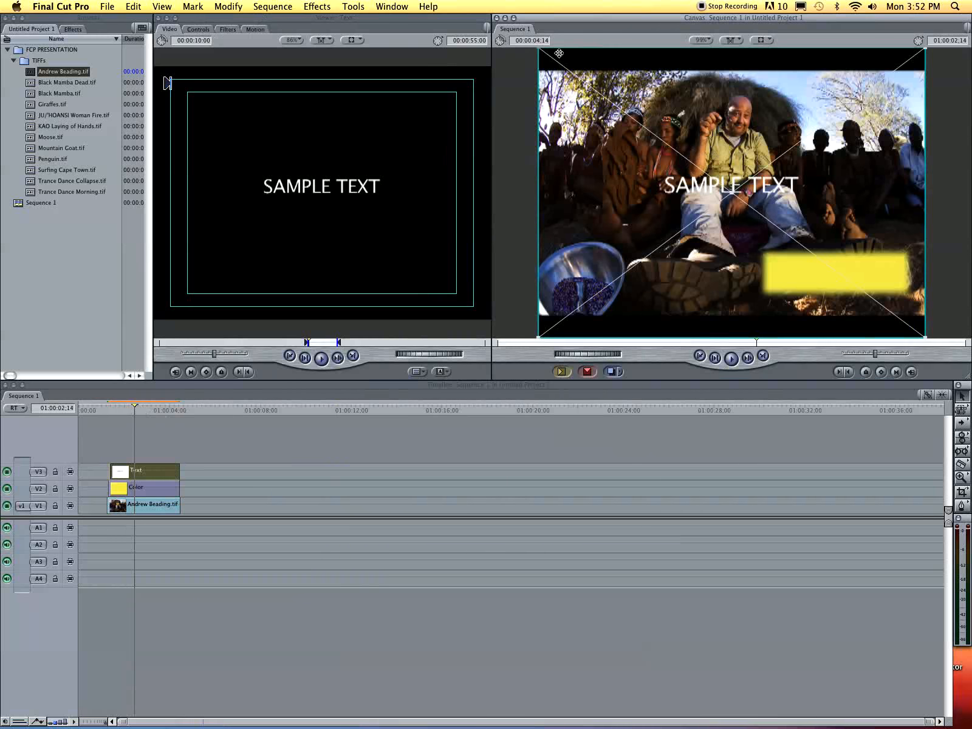
left_click_drag(539, 49, 560, 100)
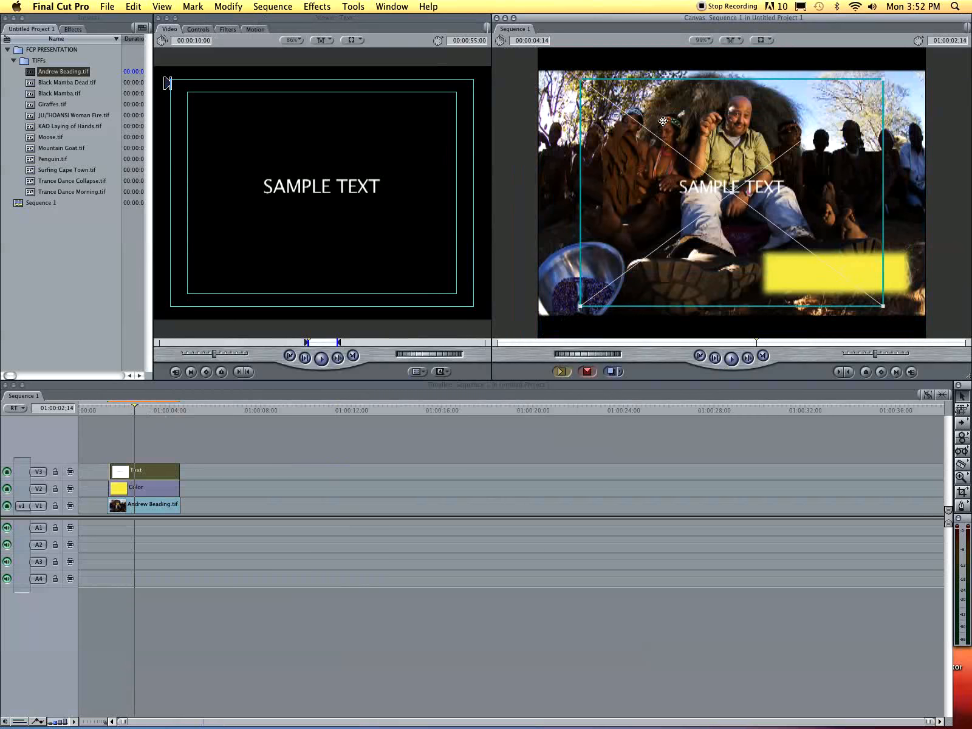
left_click_drag(747, 194, 848, 281)
- Change the SAMPLE TEXT font colour to red, then deselect the clip and scrub back to review
double_click(148, 474)
left_click(210, 29)
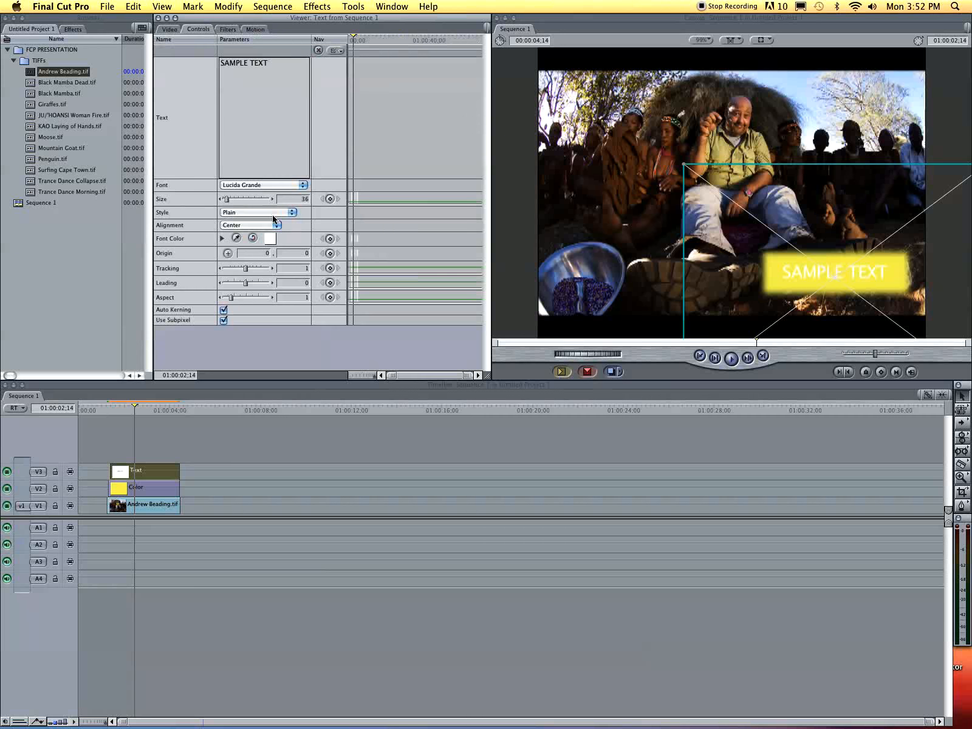
left_click(271, 239)
left_click_drag(485, 268, 538, 328)
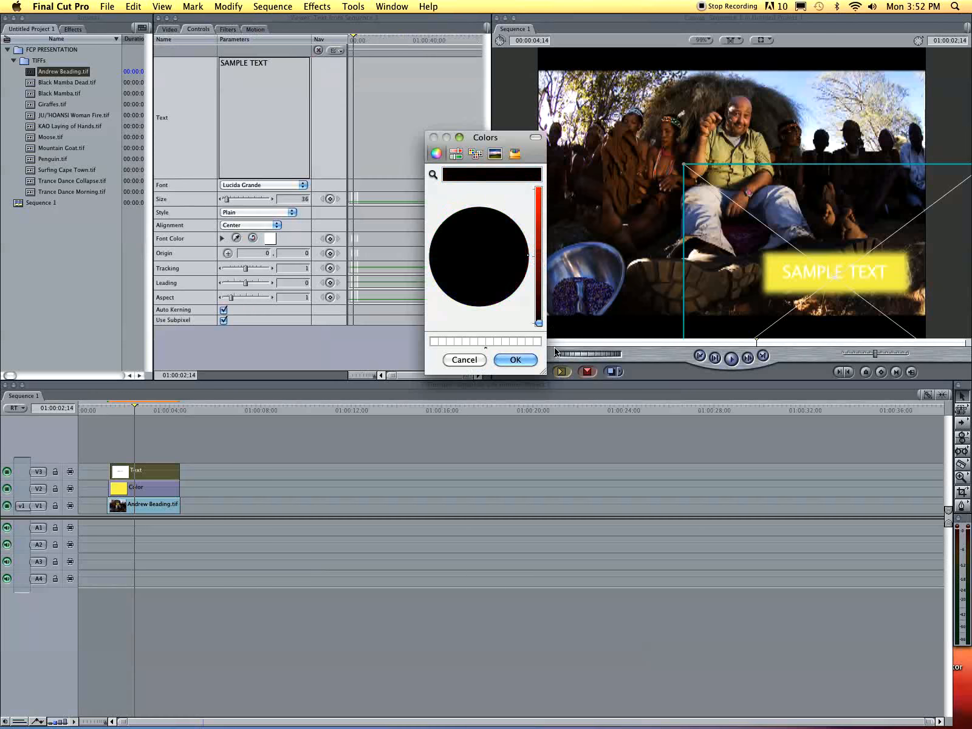
left_click(532, 365)
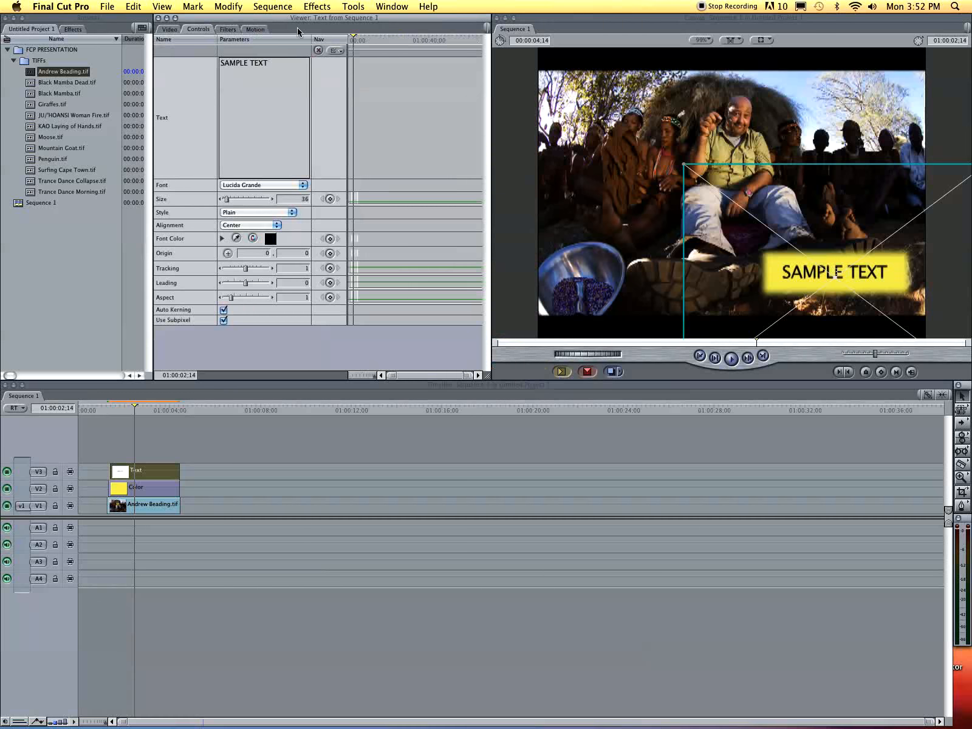
left_click(271, 239)
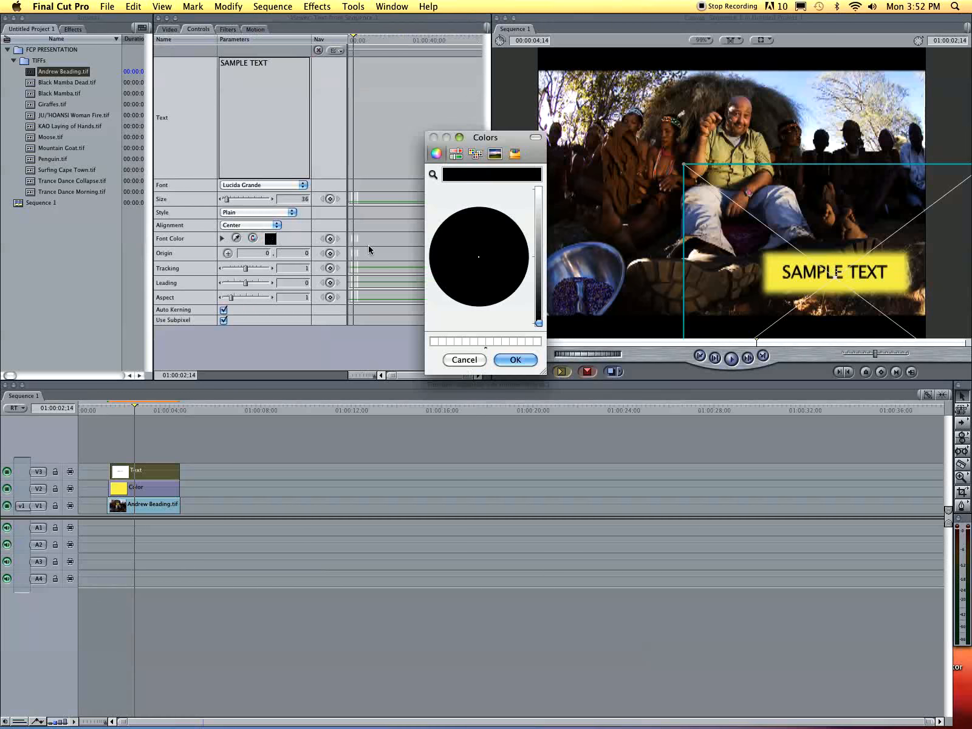
left_click(492, 234)
left_click(540, 214)
left_click(521, 250)
left_click(506, 225)
left_click_drag(512, 224, 519, 264)
left_click(520, 361)
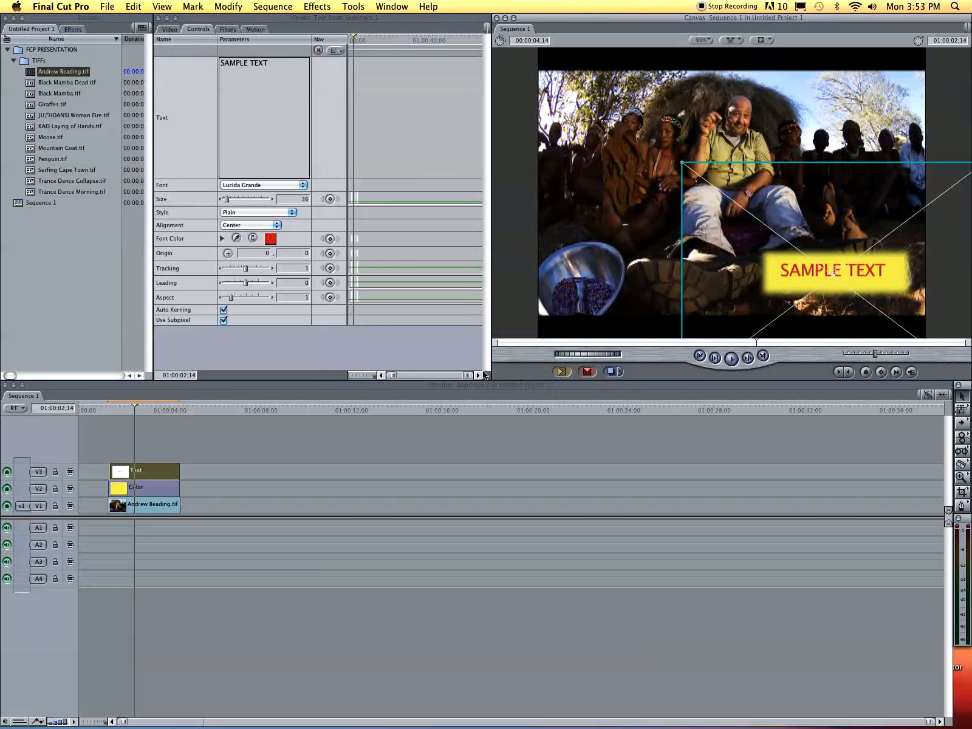
left_click(248, 446)
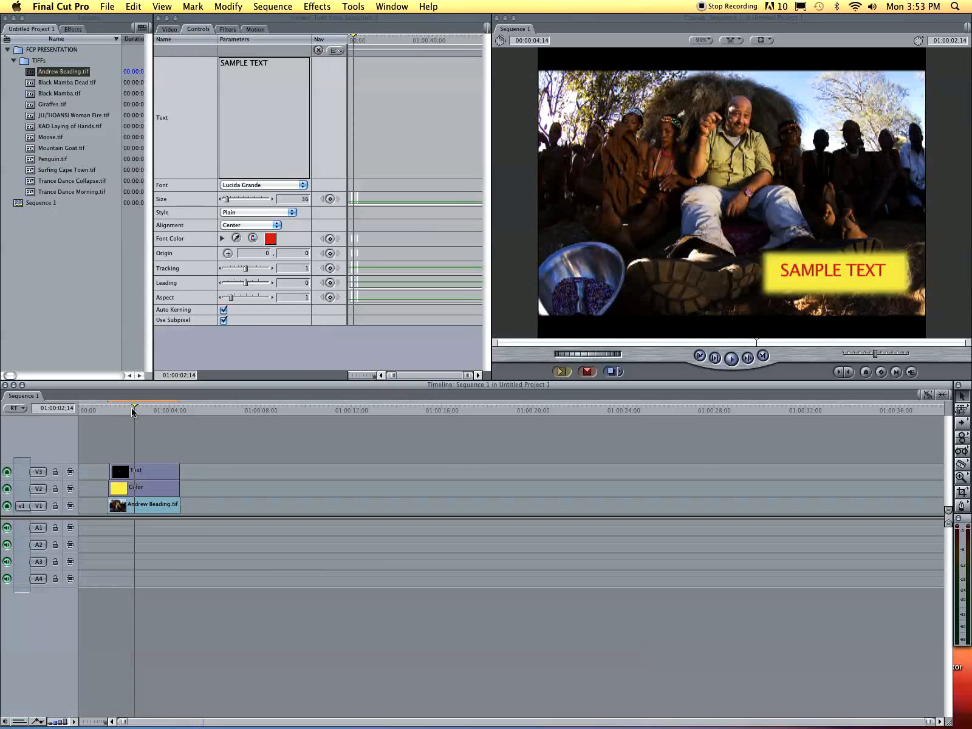
left_click_drag(107, 412, 115, 410)
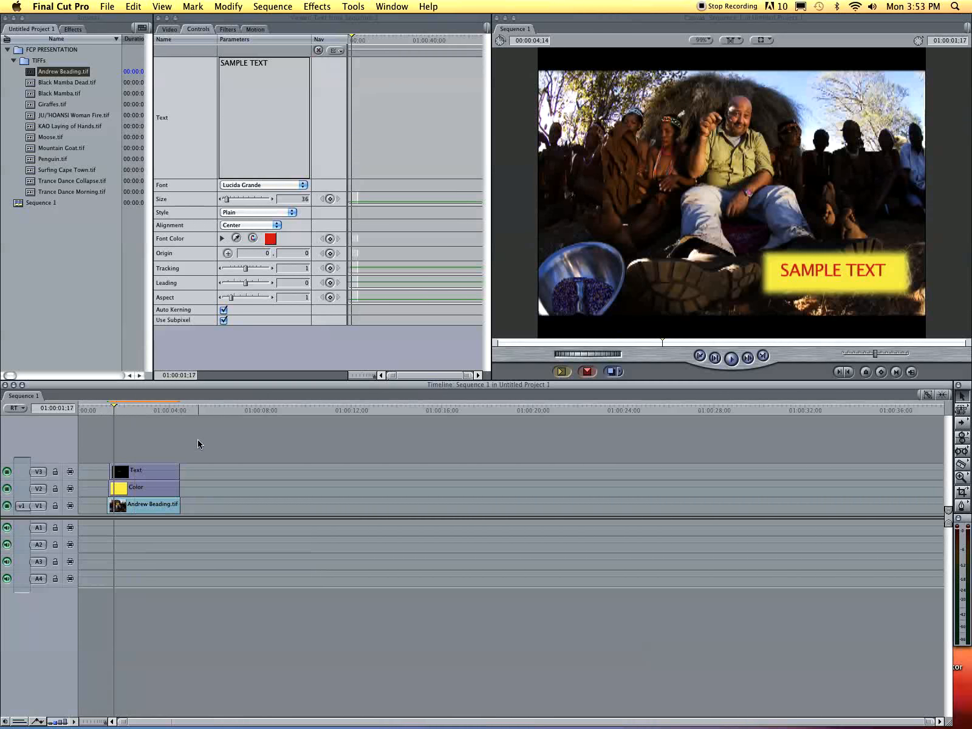
- Delete the SAMPLE TEXT clip from V3 and bring up the yellow colour clip's Motion settings
left_click(168, 477)
key("Delete")
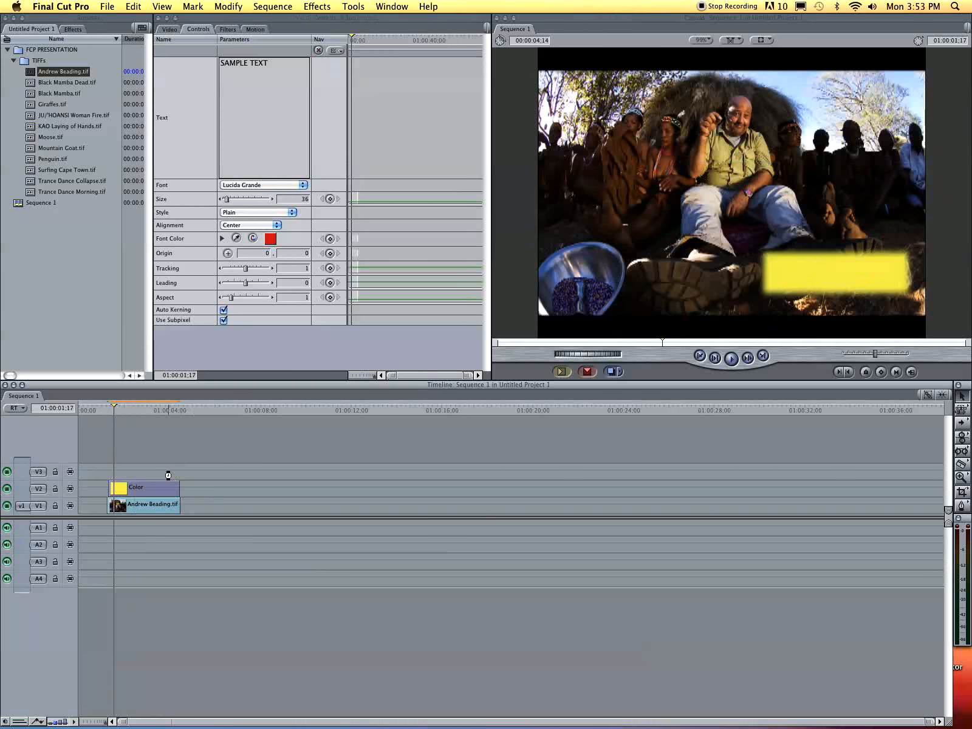
left_click(170, 487)
left_click_drag(119, 416, 106, 420)
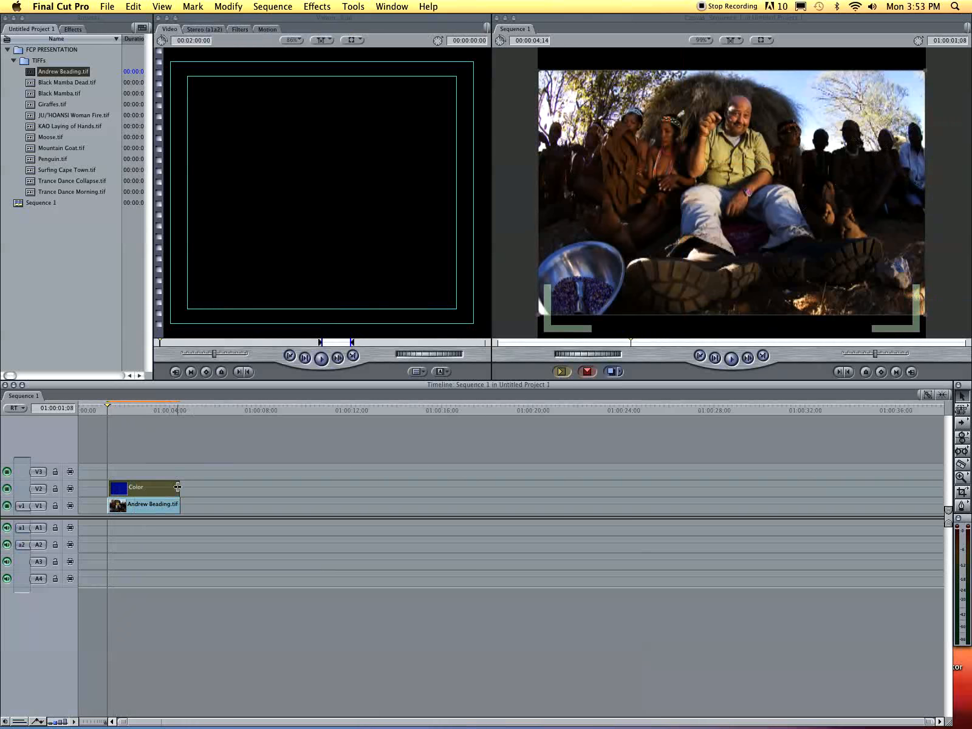
double_click(163, 488)
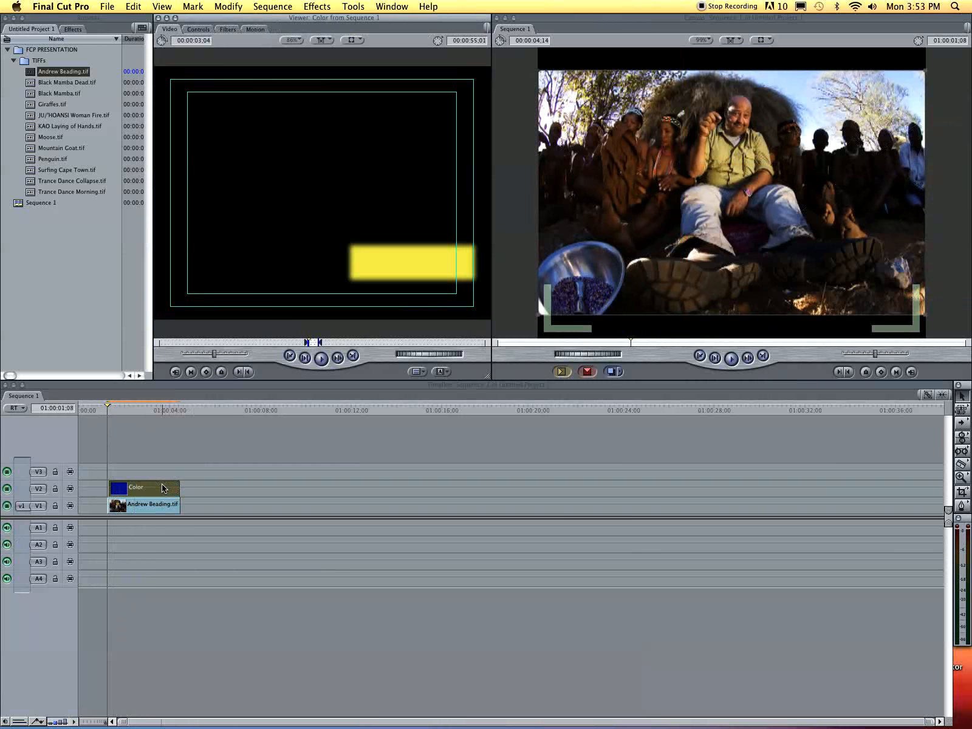
left_click(110, 410)
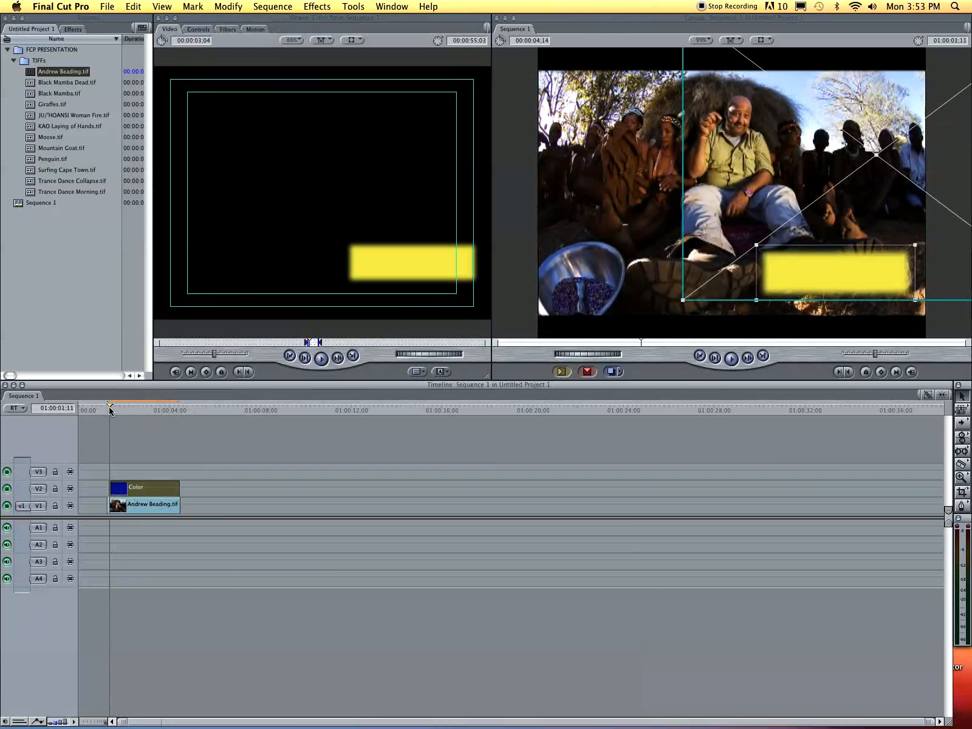
double_click(143, 495)
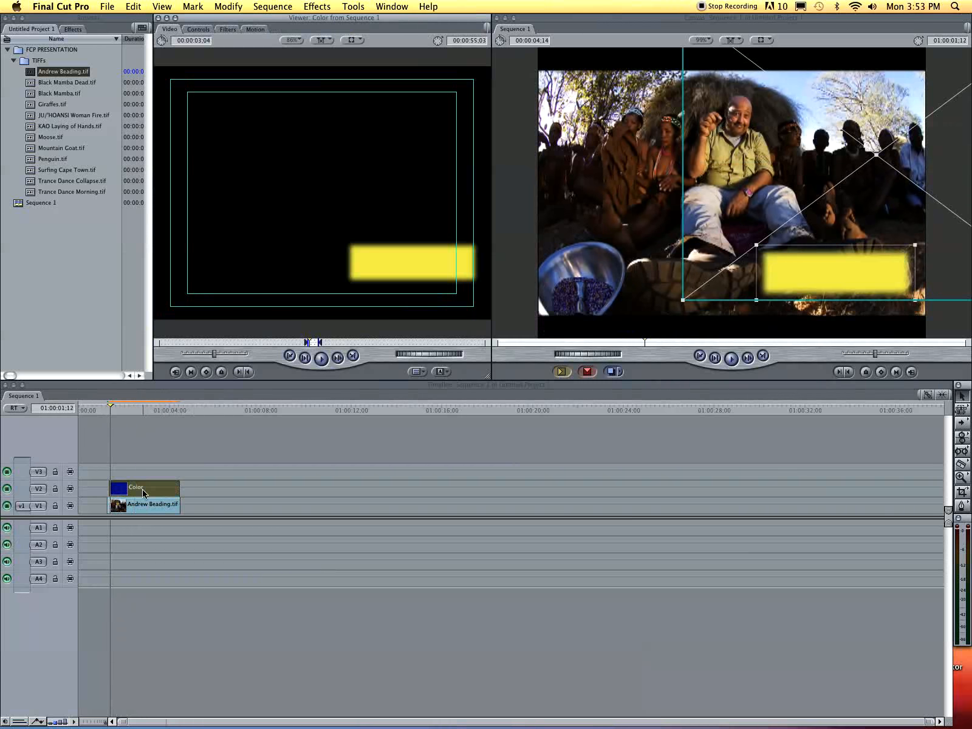
left_click(207, 31)
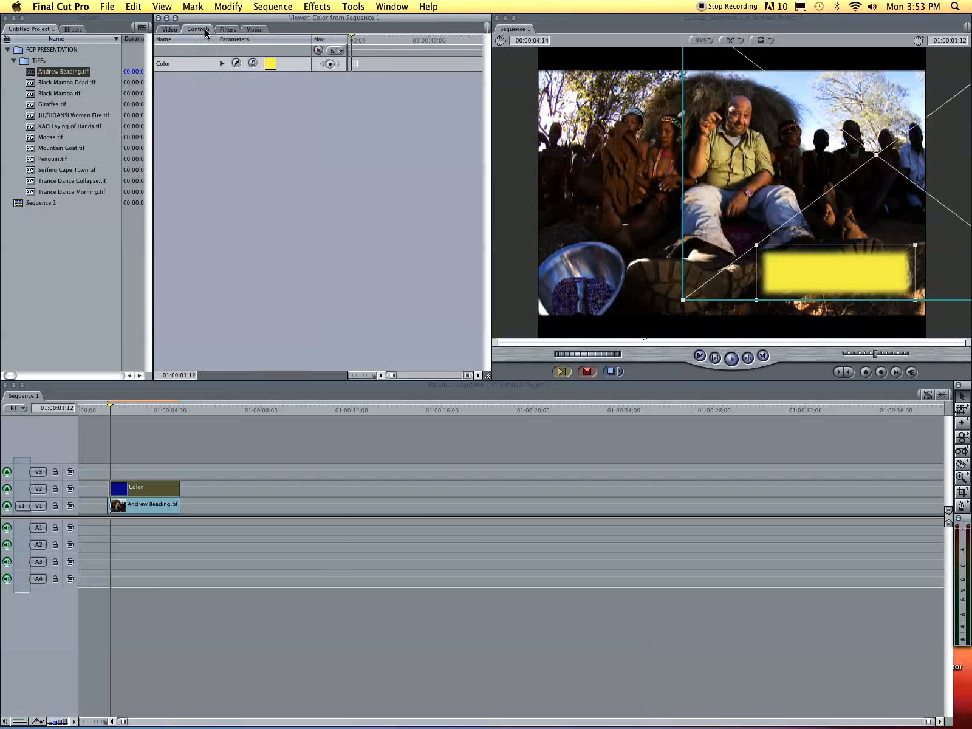
left_click(231, 31)
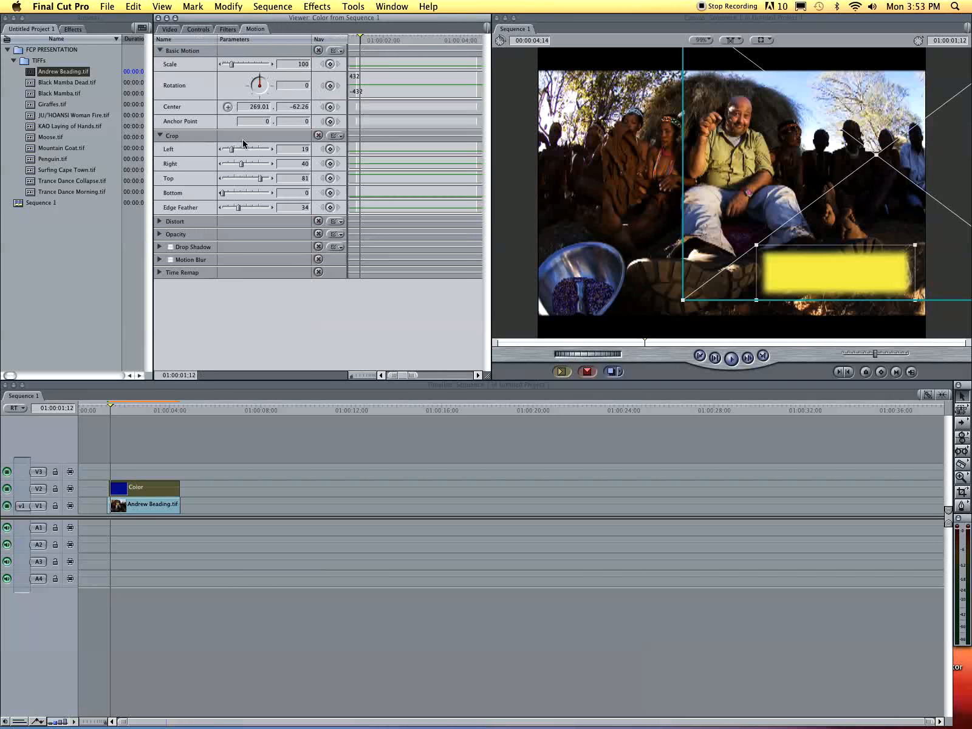
- Reset the Left and Top crop to 0 and move the bar flush against the photo's left edge
left_click_drag(234, 152, 217, 194)
left_click_drag(751, 268, 603, 315)
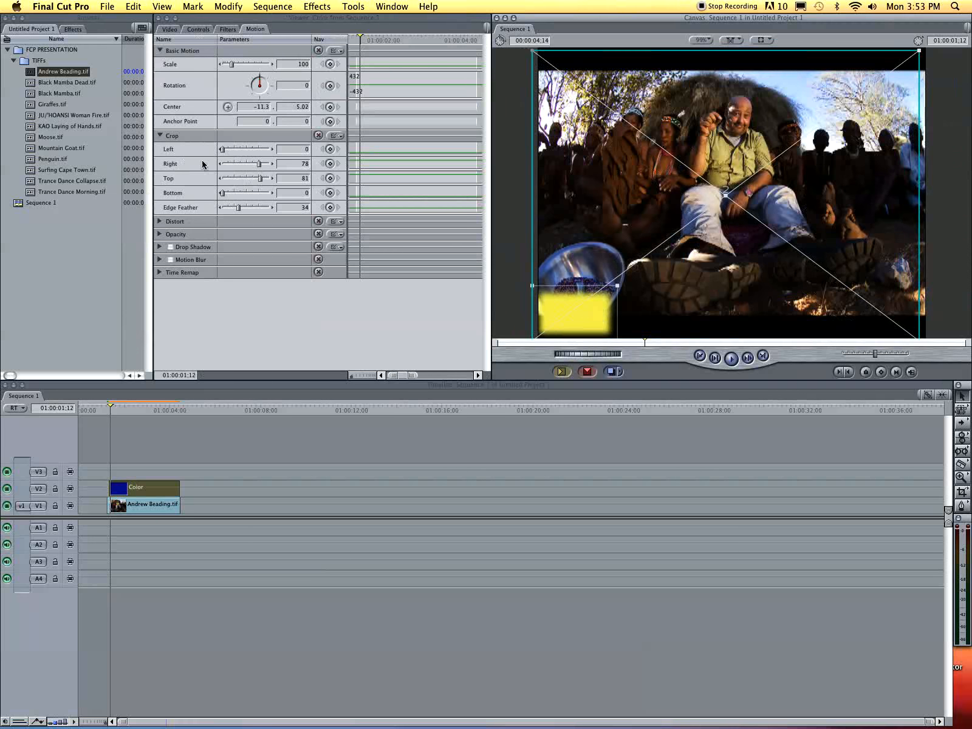
left_click_drag(261, 178, 146, 178)
left_click_drag(571, 186, 566, 181)
- Open the nesting dialog for the colour clip and dismiss it without nesting
left_click(152, 488)
key("alt+c")
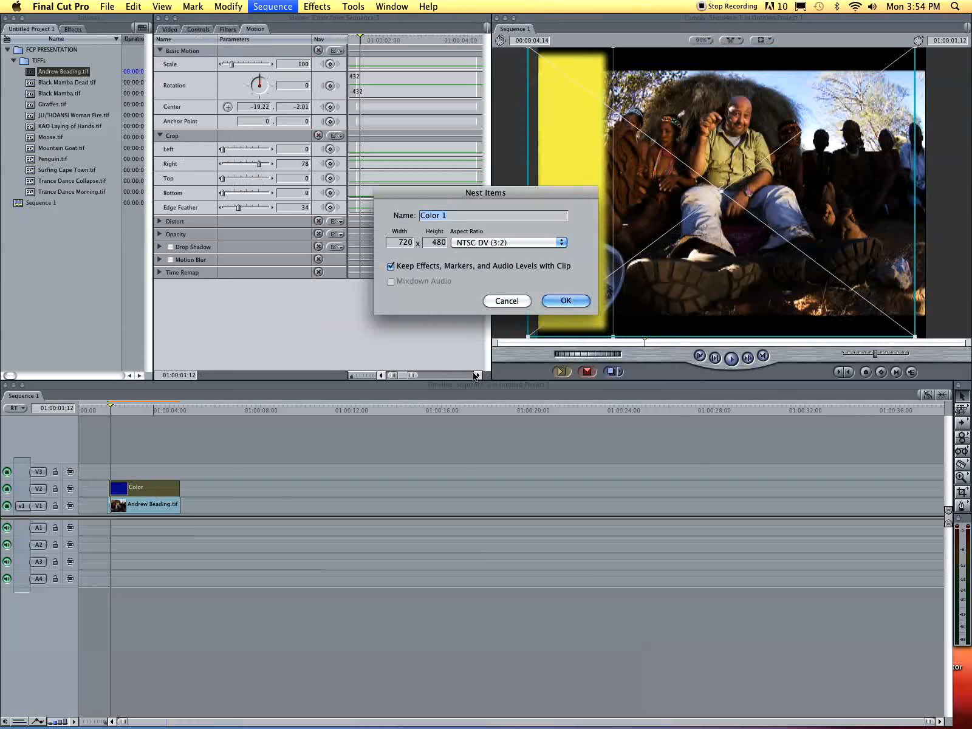
left_click(507, 302)
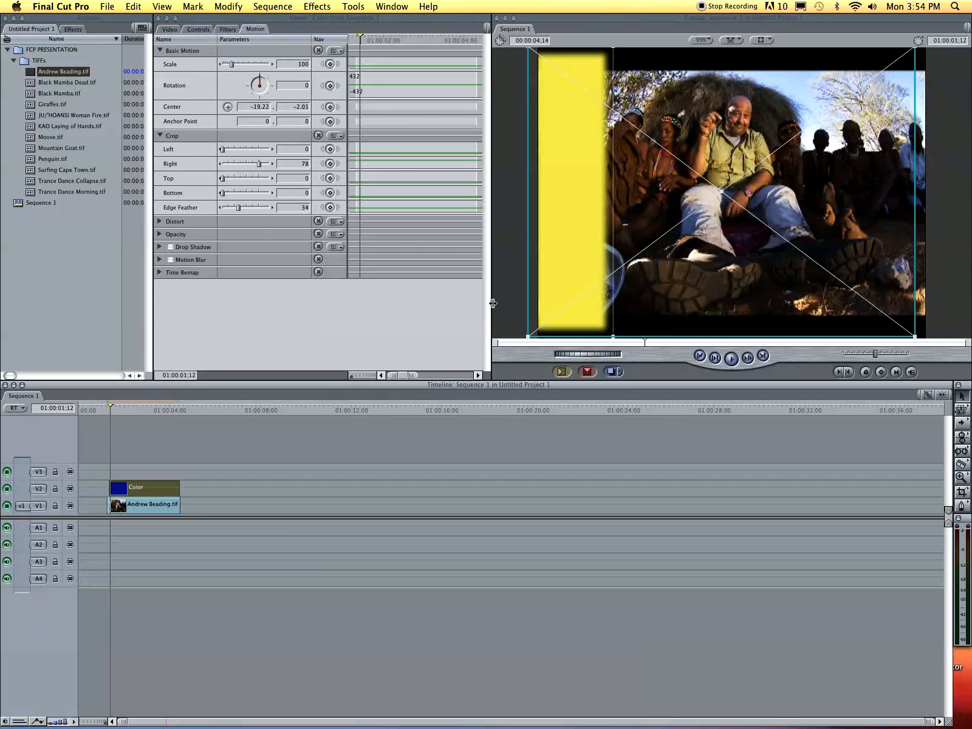
left_click(235, 407)
- Paste a copy of the yellow bar onto V3 and move it to the photo's right edge
key("super+v")
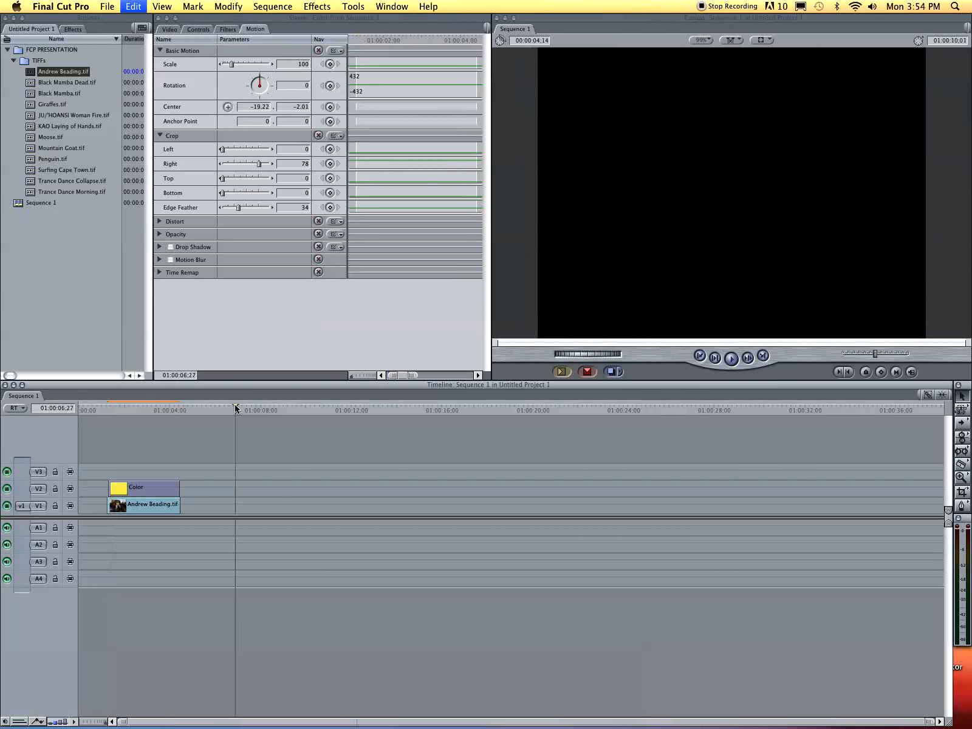
left_click_drag(280, 487, 153, 482)
left_click(106, 406)
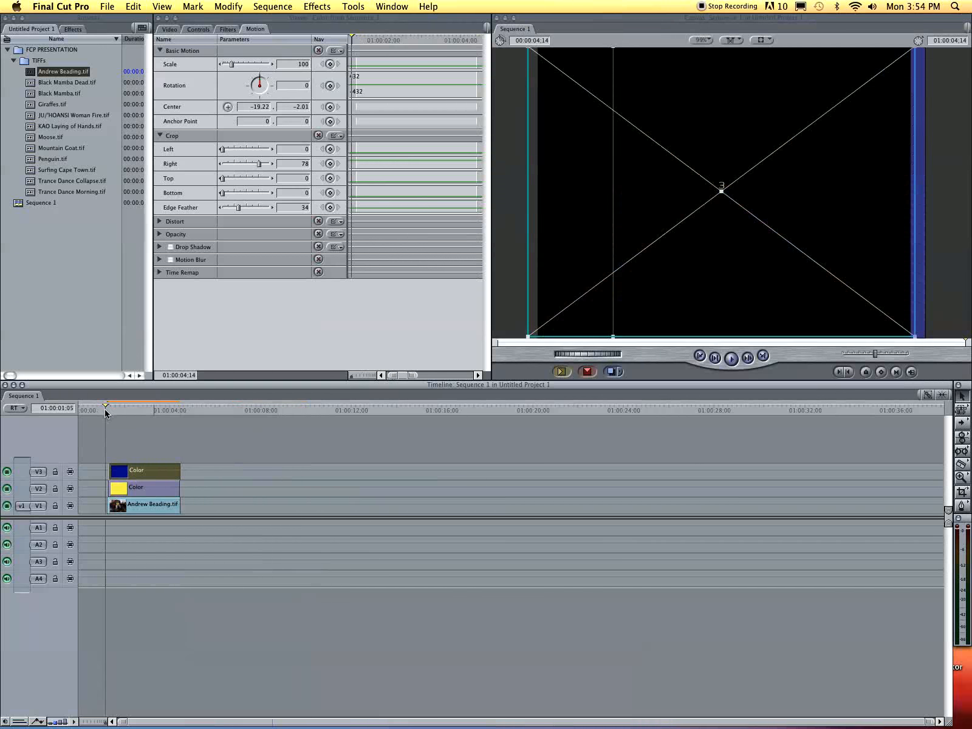
left_click(124, 409)
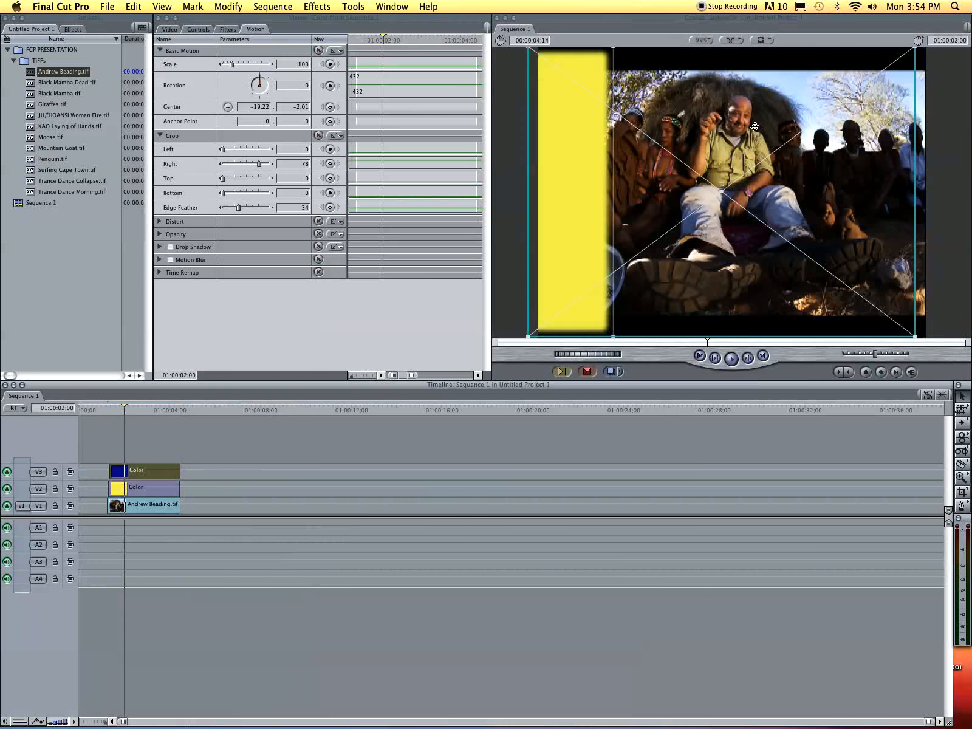
left_click_drag(630, 157, 903, 147)
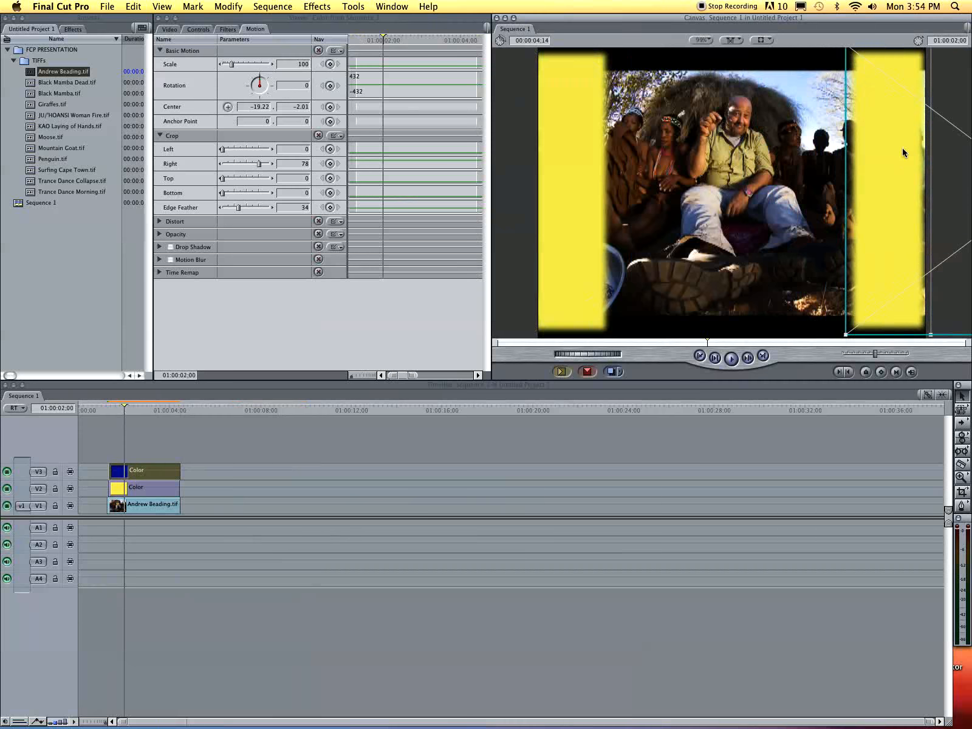
double_click(136, 470)
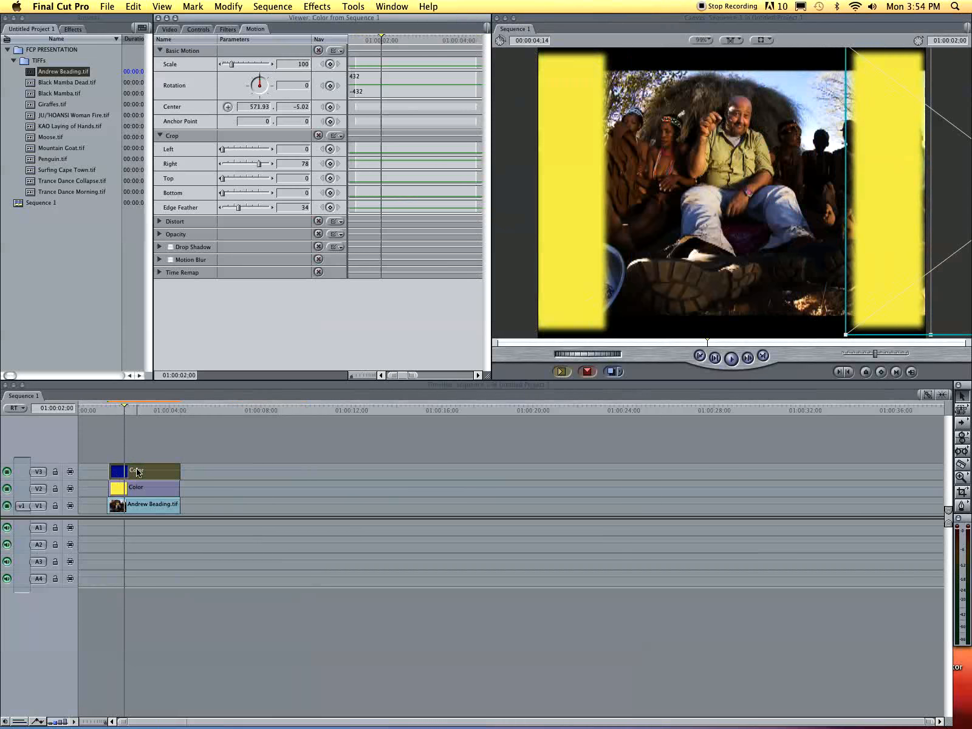
- Change the V3 bar's matte colour to orange
left_click(198, 30)
left_click(270, 64)
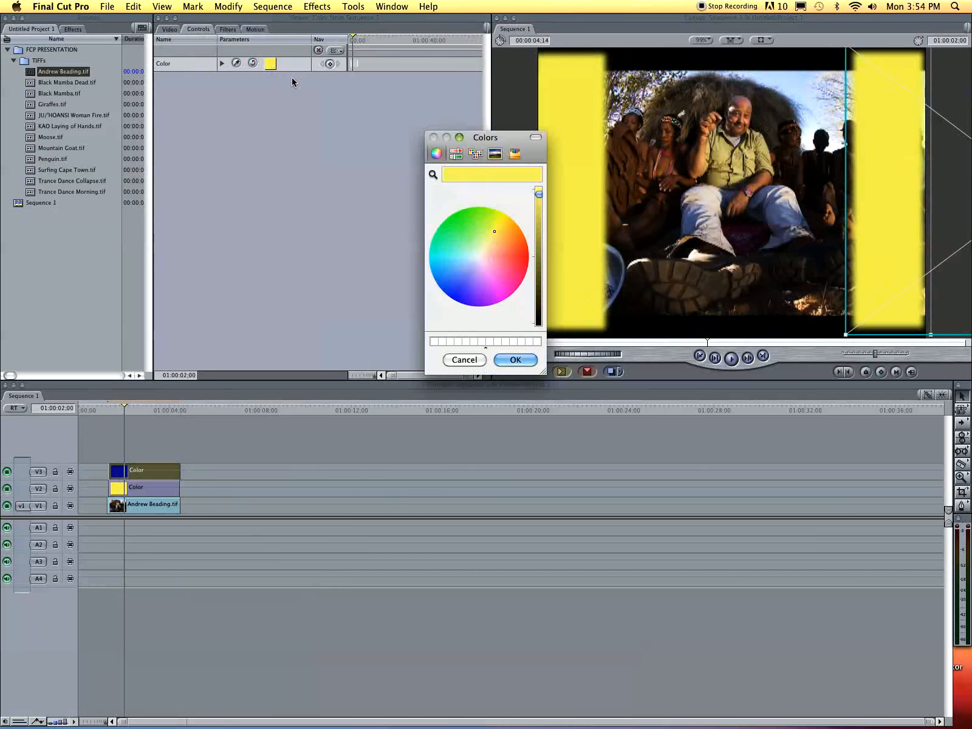
left_click(513, 223)
left_click(527, 361)
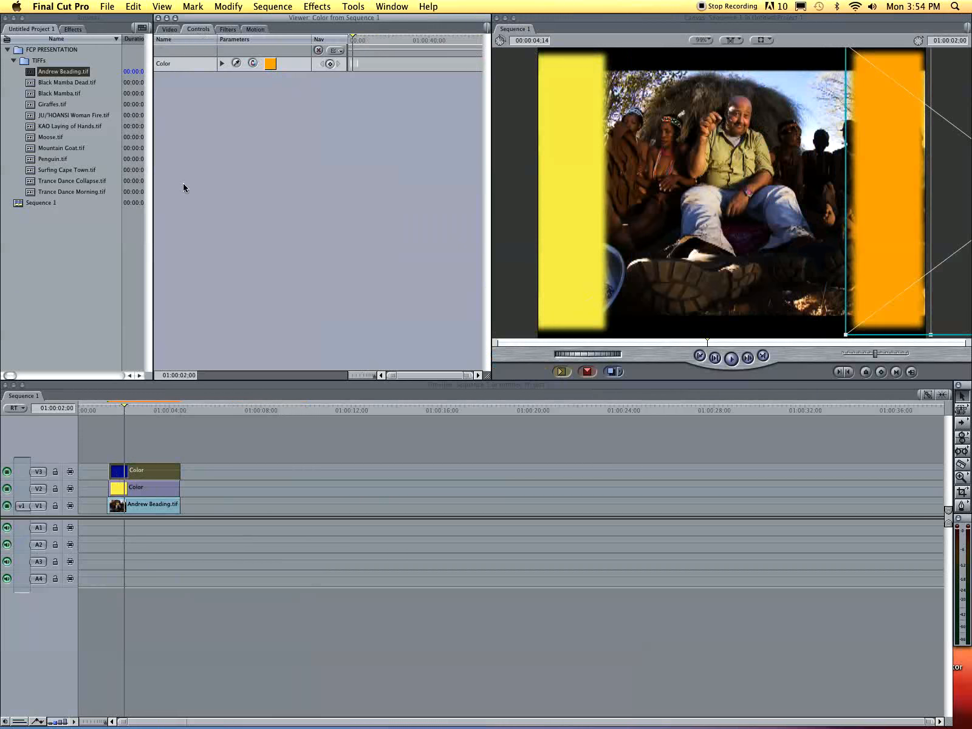
left_click_drag(116, 408, 110, 433)
double_click(127, 474)
left_click(255, 29)
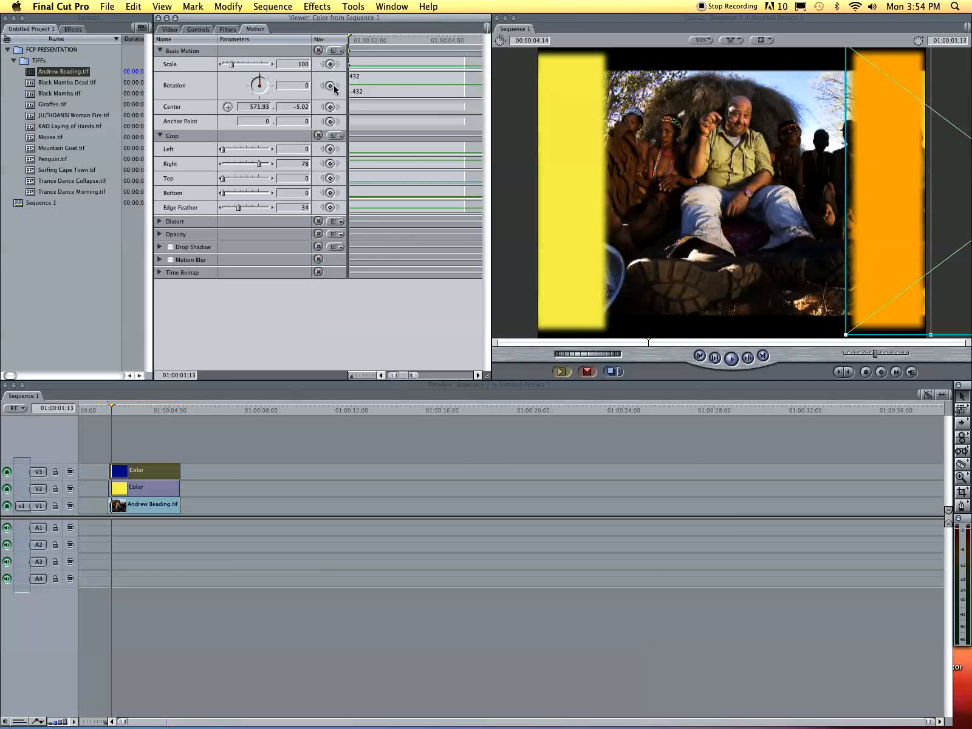
- At the clip's last frame, keyframe scale, rotation and center, sliding the orange bar to the left edge
left_click(451, 39)
left_click_drag(451, 41, 463, 40)
left_click(330, 64)
left_click(330, 85)
left_click(330, 107)
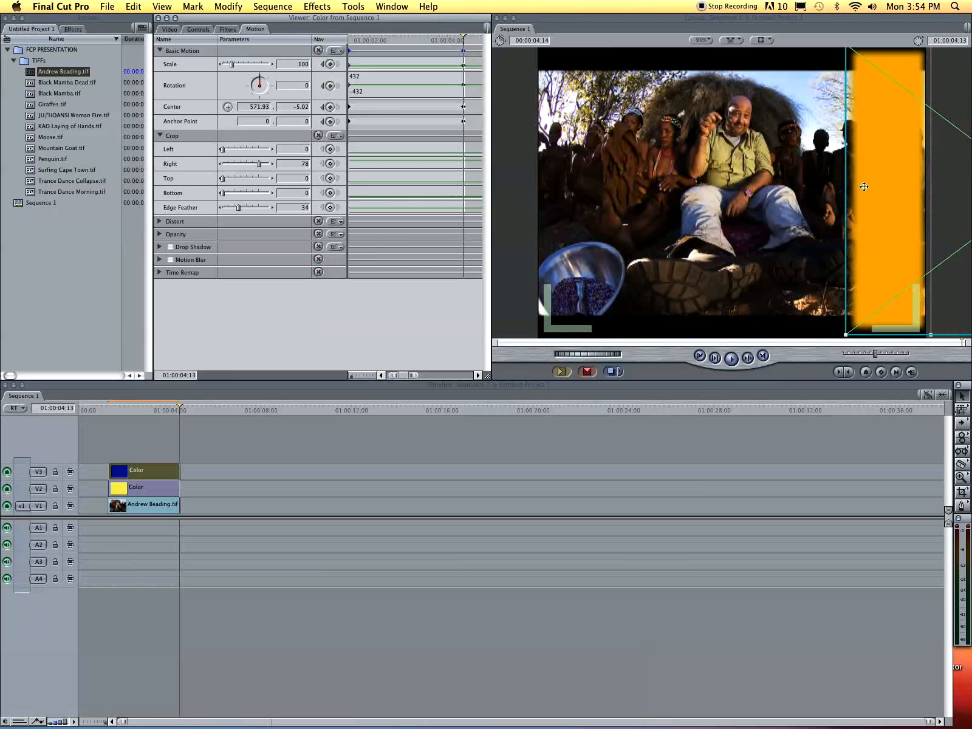
left_click_drag(886, 172, 573, 167)
double_click(123, 492)
left_click_drag(143, 412, 110, 420)
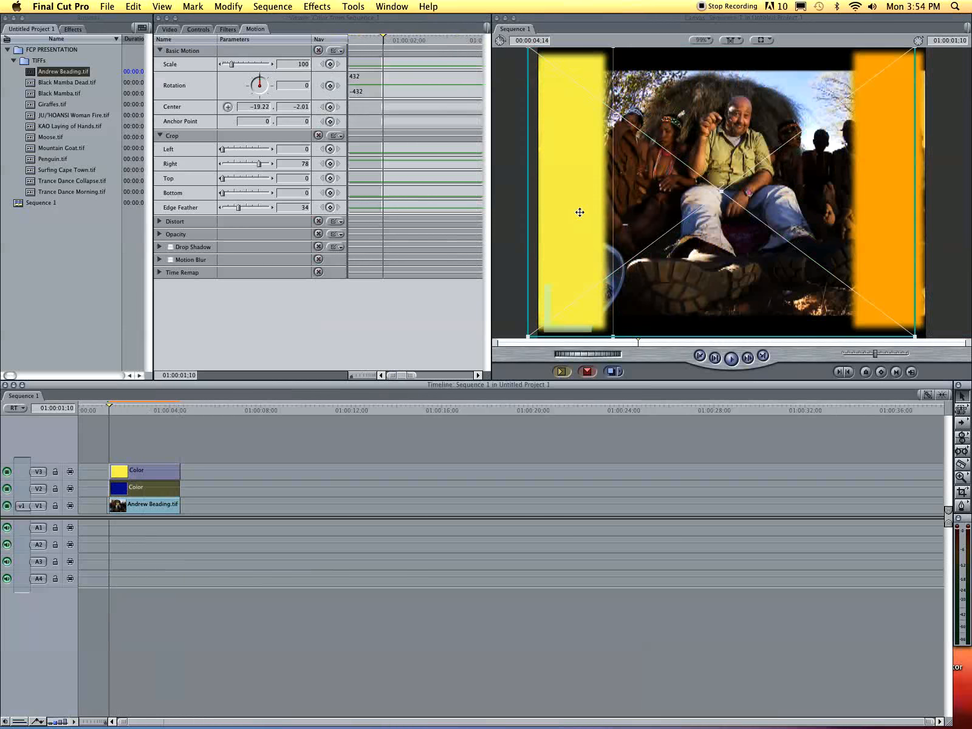
- Add rotation, center and anchor point keyframes to the yellow bar at the clip's start
left_click(333, 61)
left_click(334, 87)
left_click(330, 107)
left_click(330, 121)
- At 01:00:04;13, add scale, rotation, center and anchor point keyframes to the yellow bar
left_click_drag(167, 414, 180, 413)
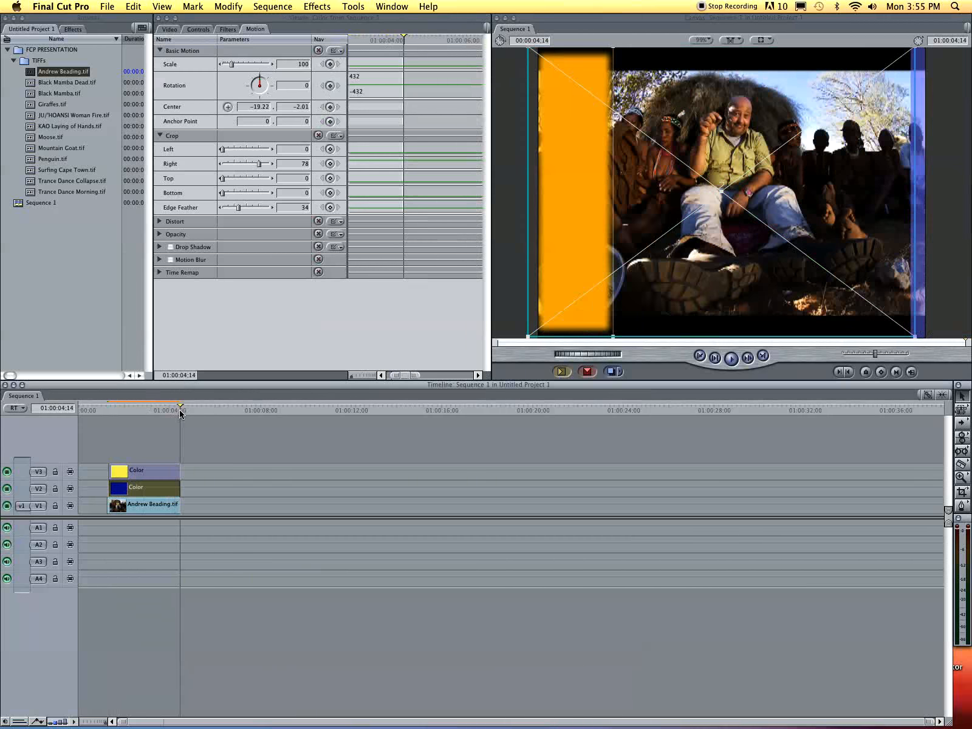
left_click(331, 65)
left_click(330, 86)
left_click(331, 107)
left_click(330, 121)
- Undo the stray motion path point on the yellow bar and reopen its clip
left_click(149, 484)
left_click(697, 166)
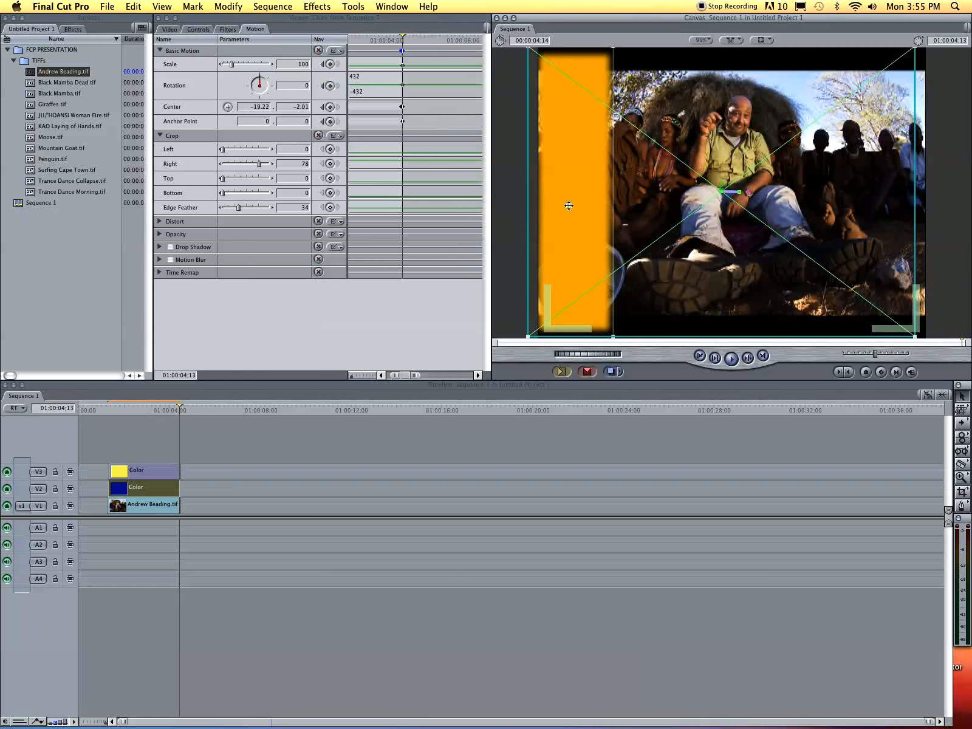
key("super+z")
double_click(115, 490)
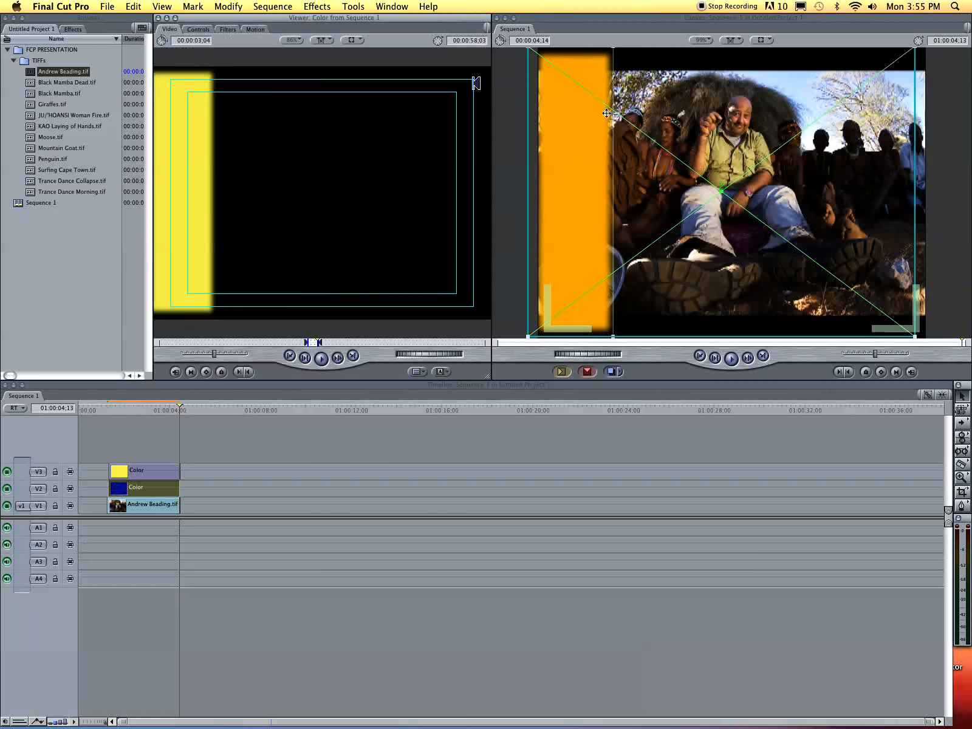
- Nudge the yellow bar slightly right and move its Color clip down onto V2 after the blue clip
left_click_drag(714, 167, 715, 167)
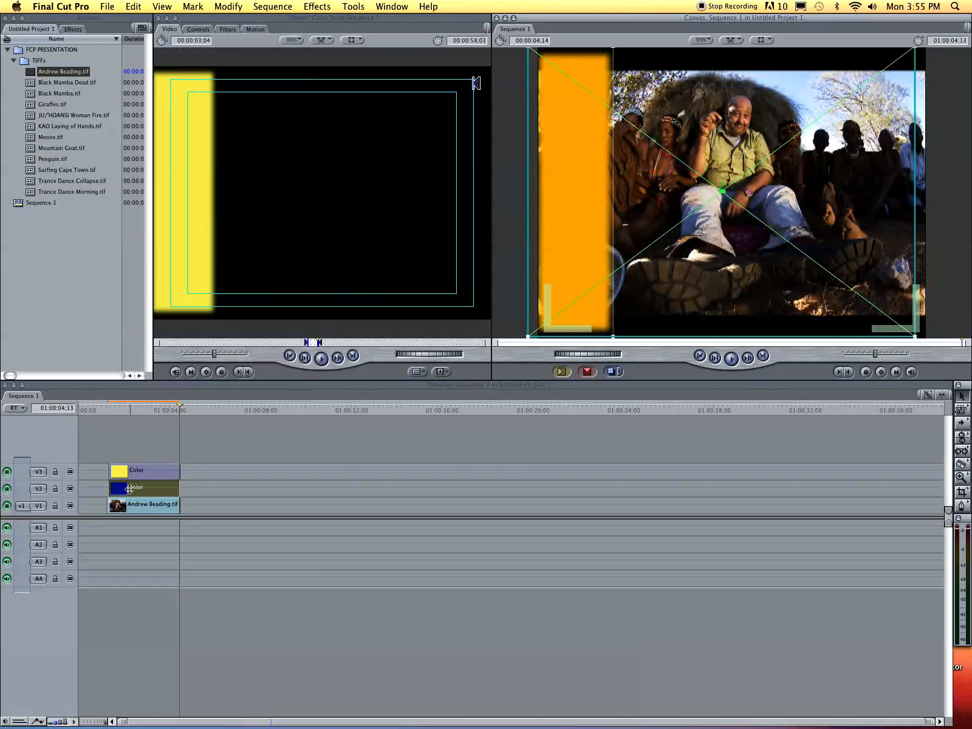
left_click_drag(144, 476, 238, 491)
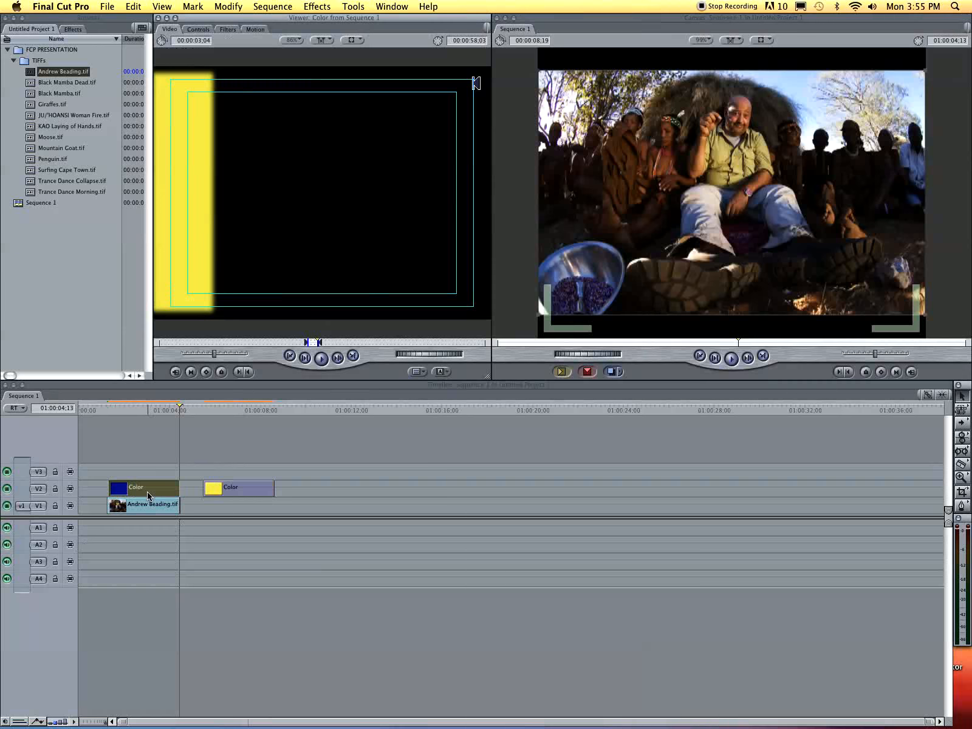
- Select the yellow Color clip, show its Motion parameters, and put the playhead near its end
left_click(108, 413)
left_click(256, 29)
left_click_drag(441, 47, 467, 49)
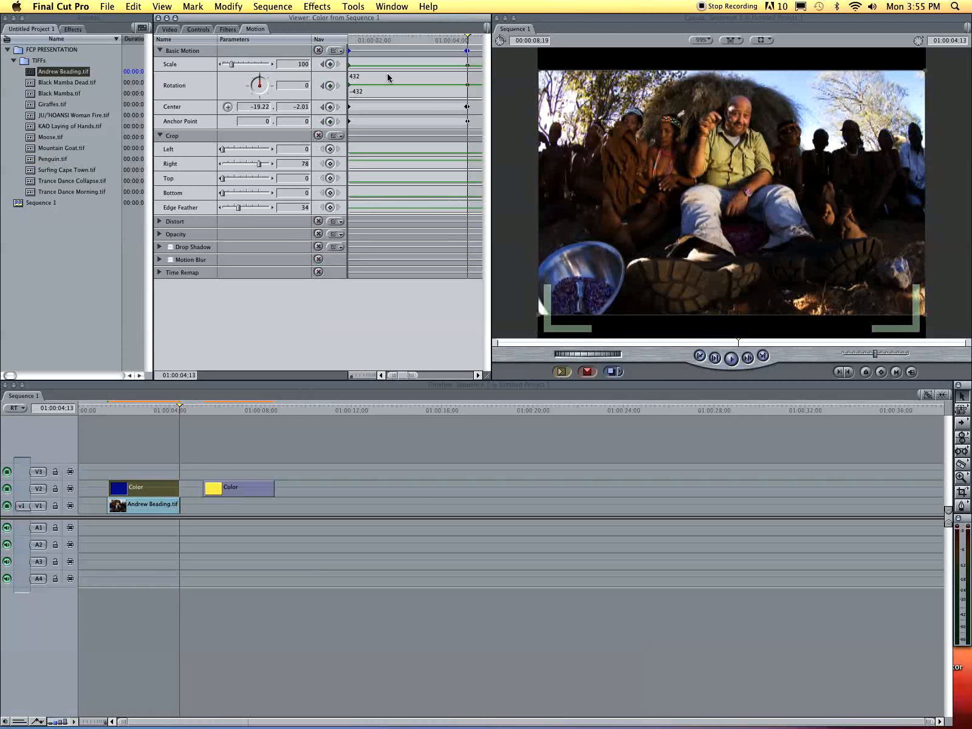
- Clear the old Scale and Center keyframes, then add fresh Scale and Anchor Point keyframes
left_click(331, 65)
left_click(330, 107)
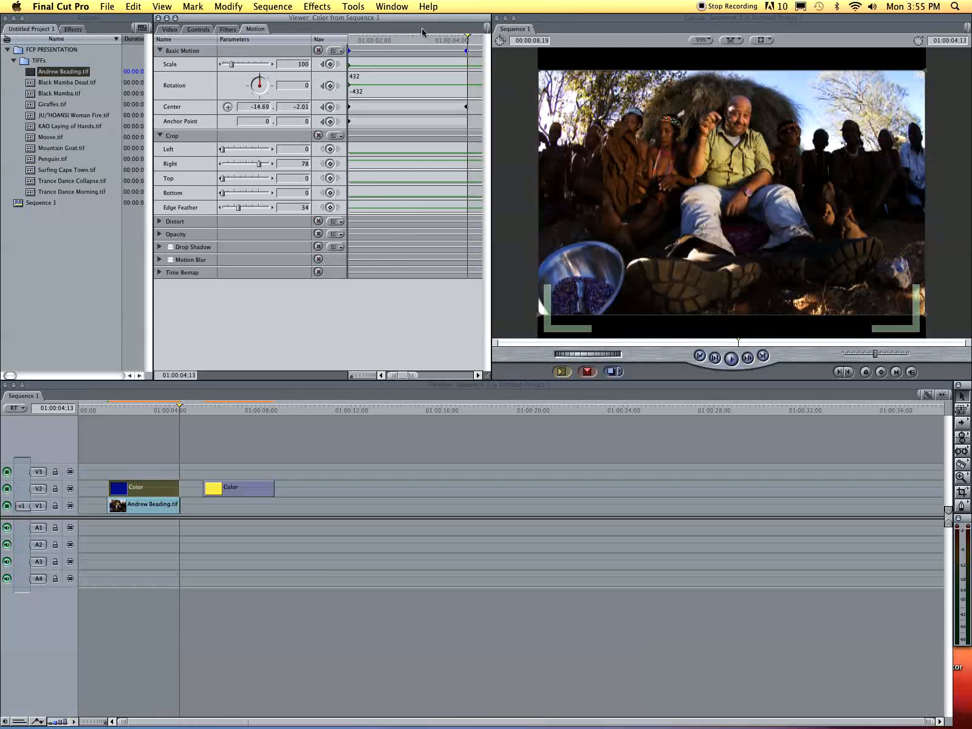
key("Left")
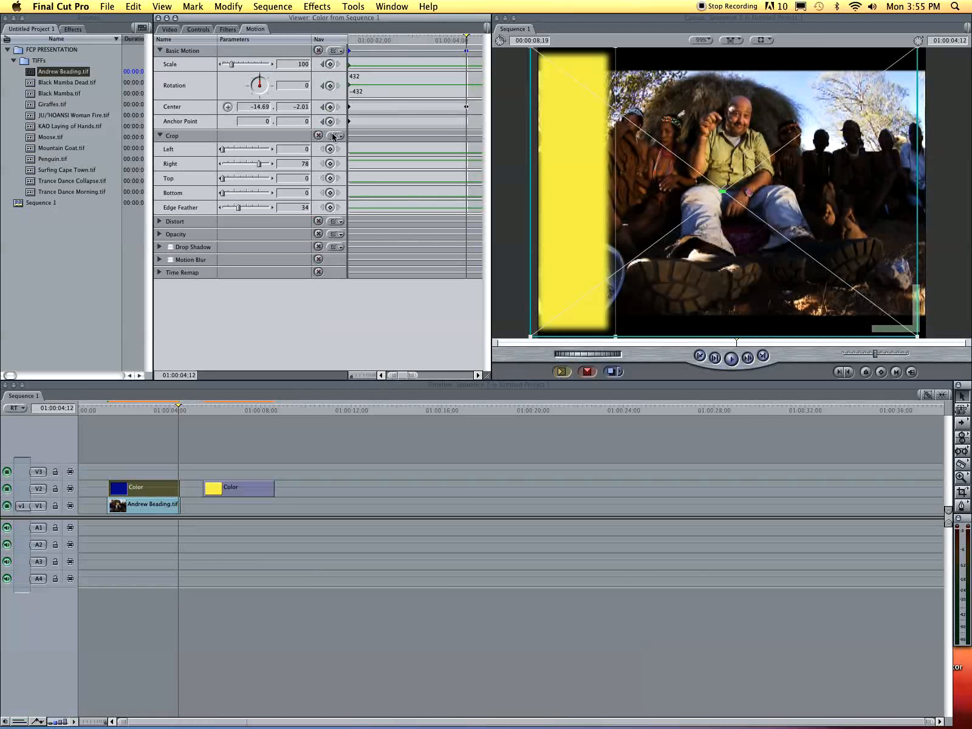
left_click(330, 108)
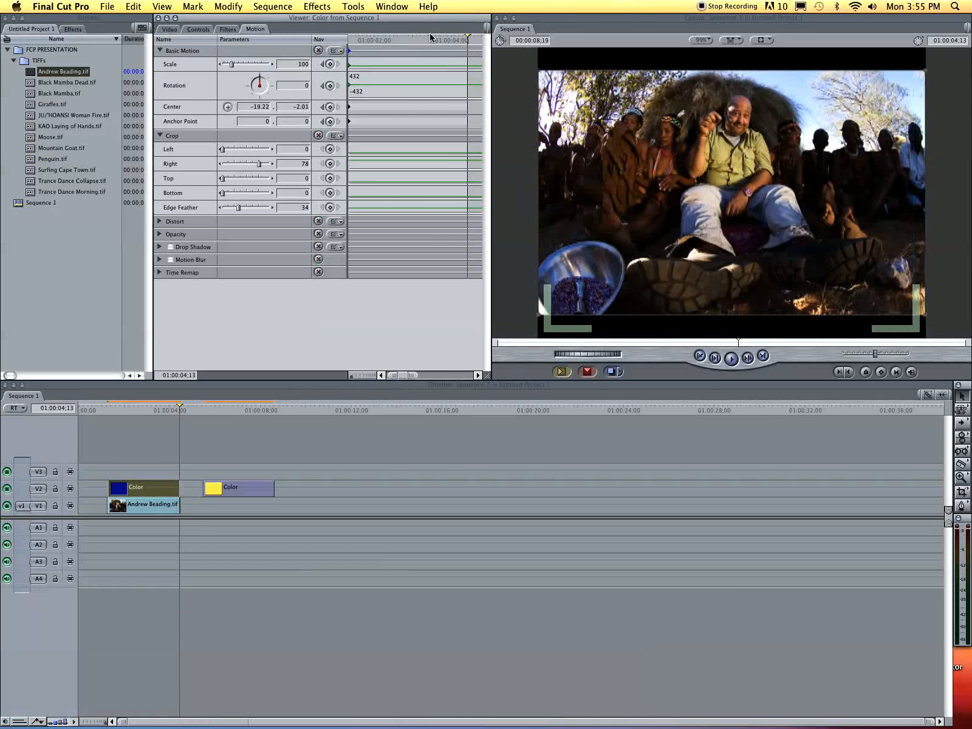
left_click(330, 63)
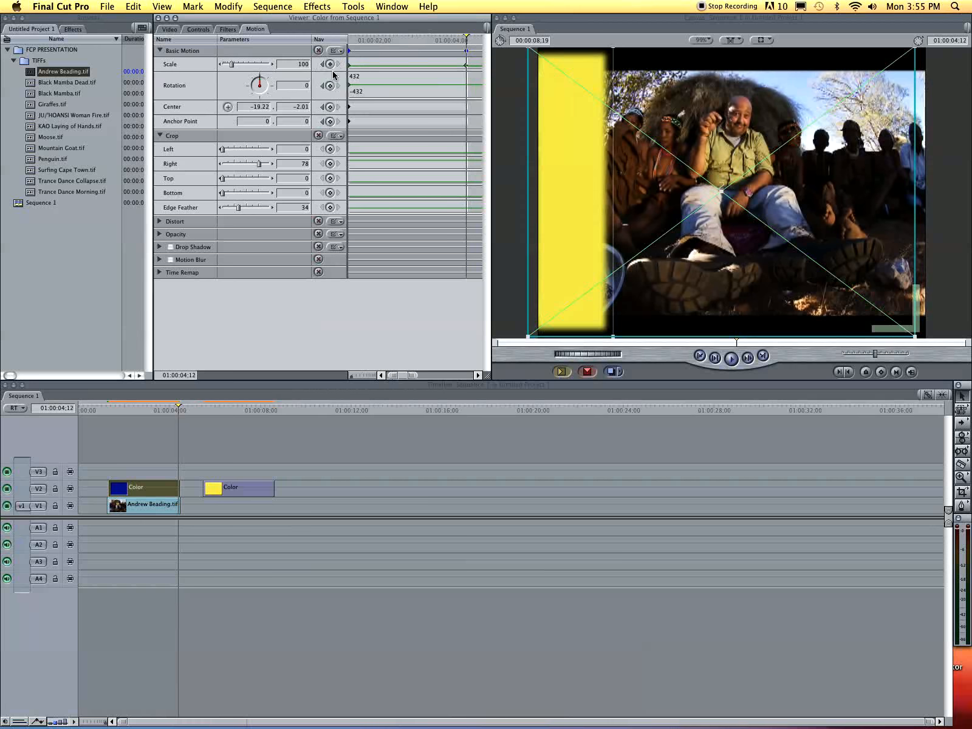
left_click(330, 121)
- Near the clip's end, slide the yellow bar across to the frame's right edge
left_click(358, 40)
left_click_drag(358, 42, 401, 34)
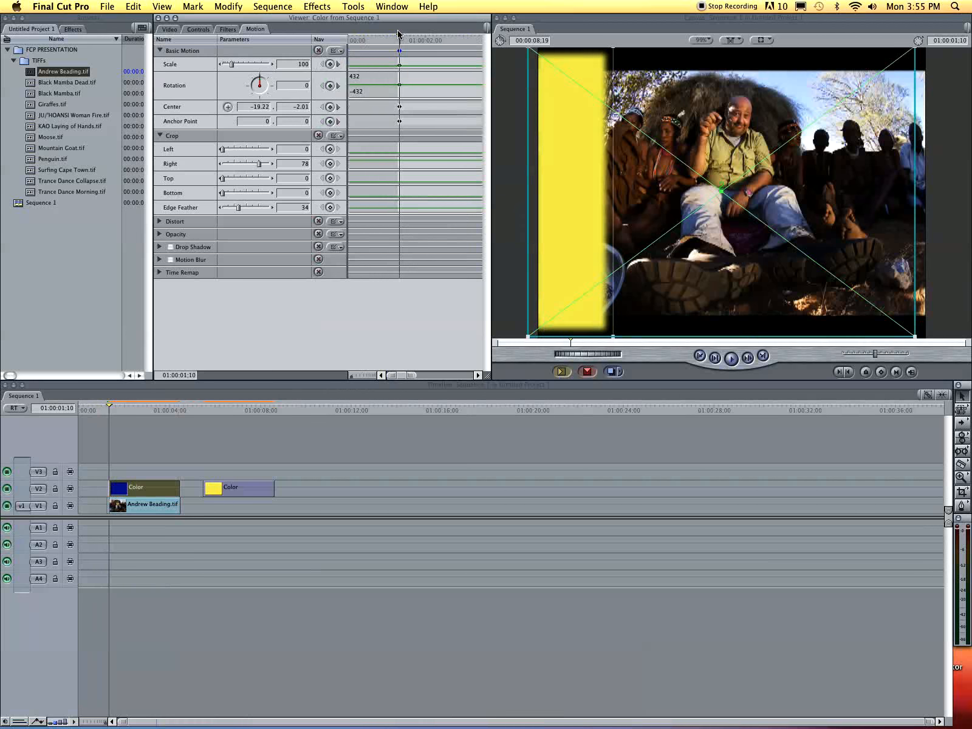
left_click(408, 40)
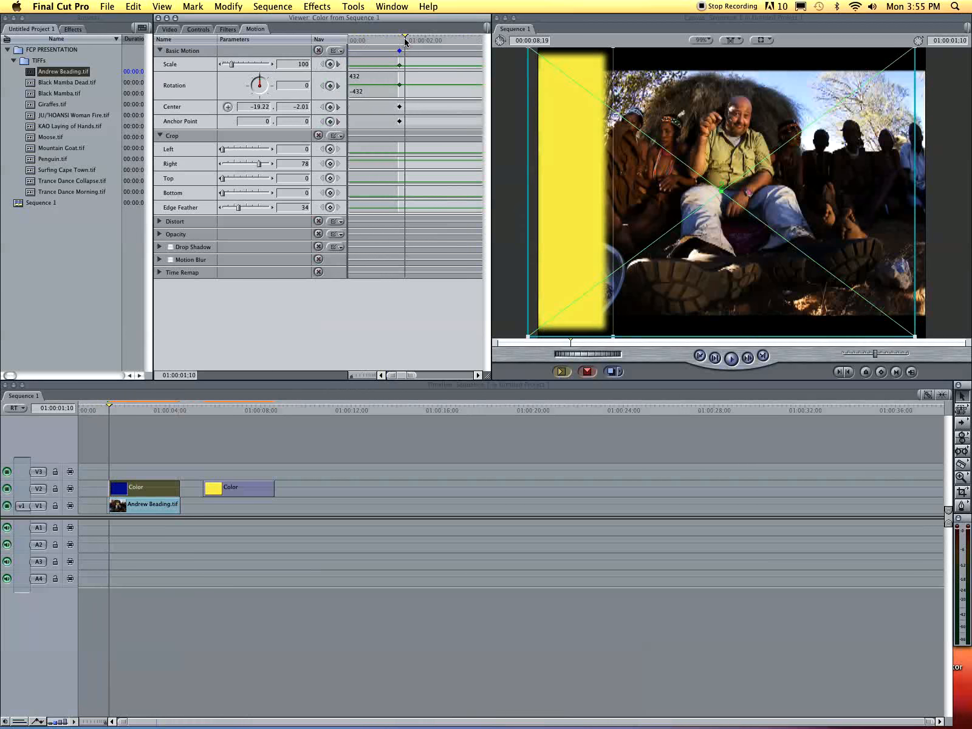
mouse_move(407, 40)
left_mouse_down()
mouse_move(477, 51)
mouse_move(387, 44)
mouse_move(420, 48)
left_mouse_up()
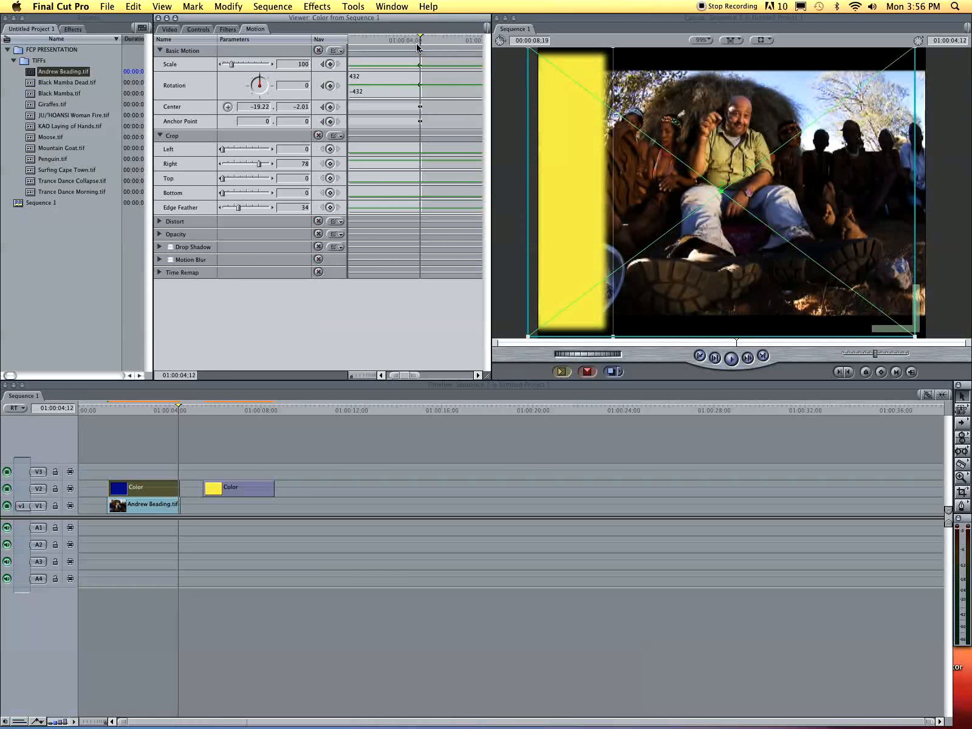
left_click_drag(571, 116, 878, 138)
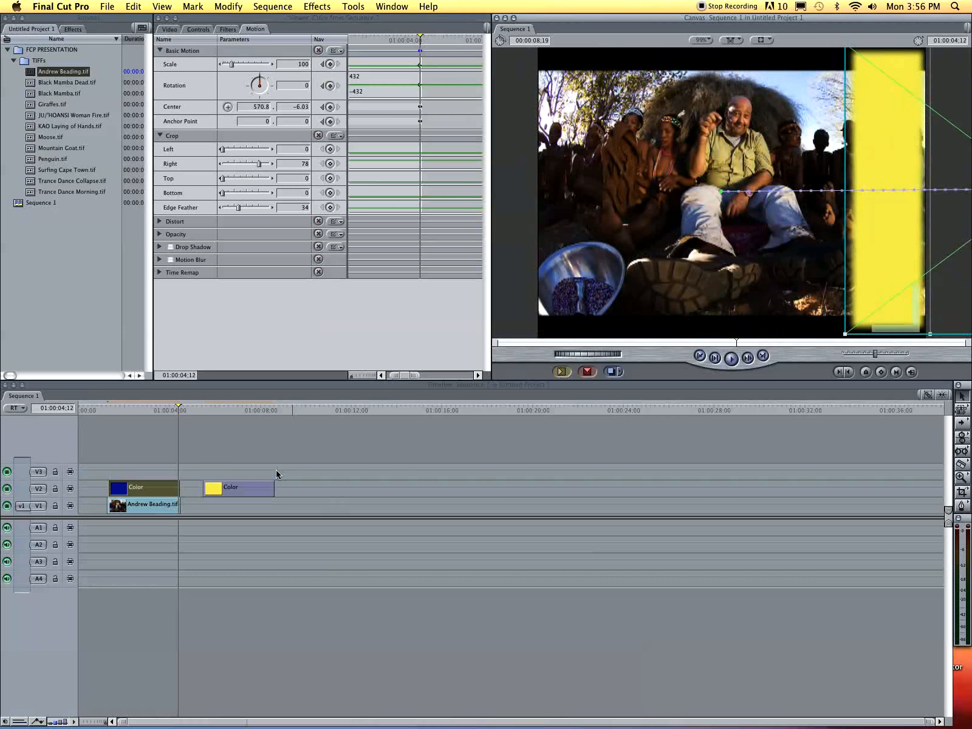
- Move the yellow Color clip back up onto V3 at the start and play the sliding bars
left_click_drag(244, 486, 139, 473)
left_click(101, 409)
key("space")
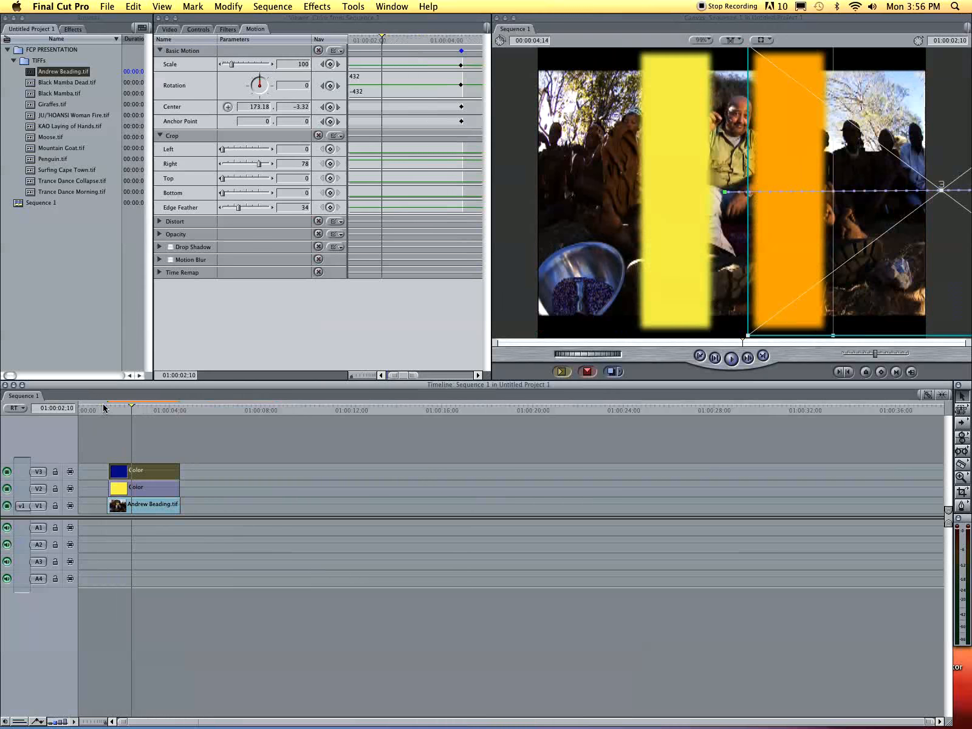
- Drag the V3 Color clip's opacity line down, then scrub to check the bars' transparency
key("space")
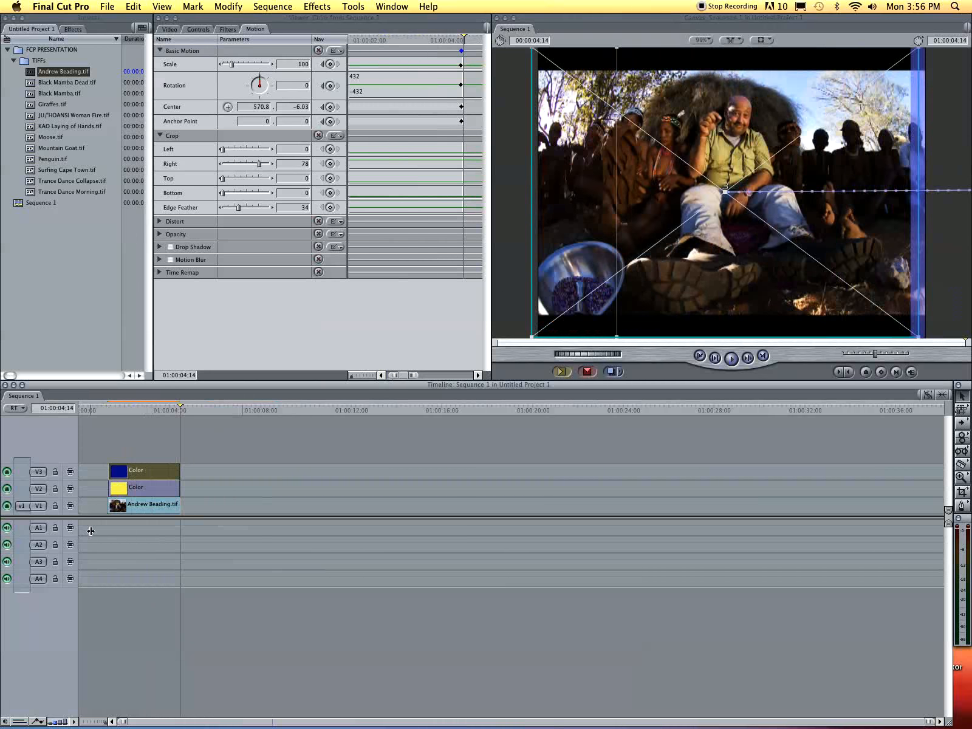
left_click(128, 413)
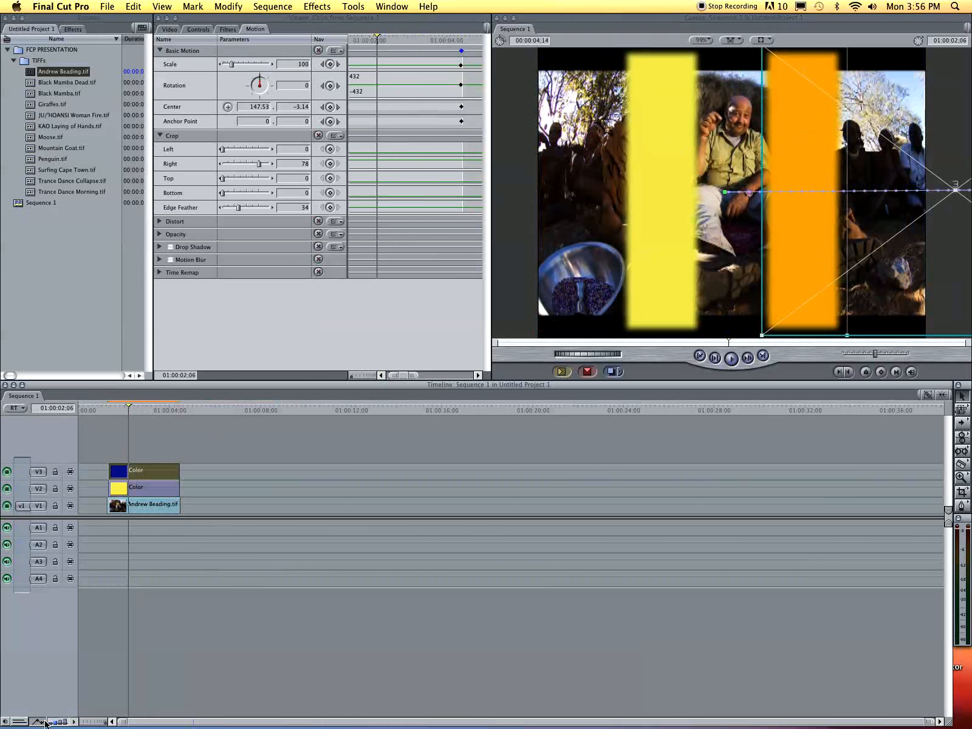
left_click_drag(127, 466, 135, 490)
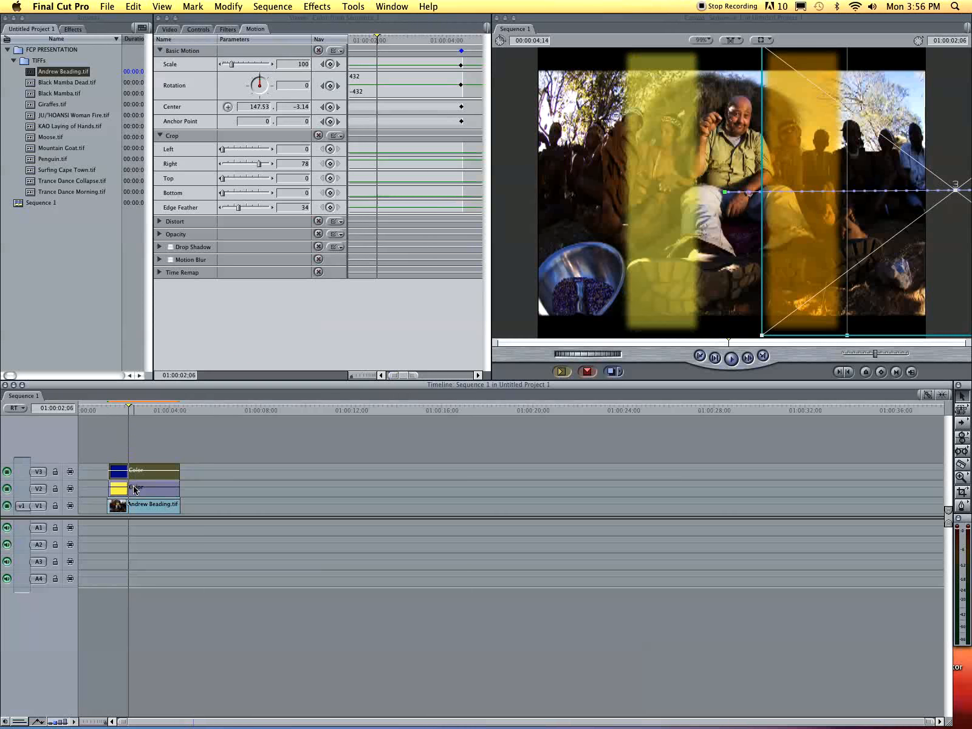
left_click_drag(109, 409, 180, 421)
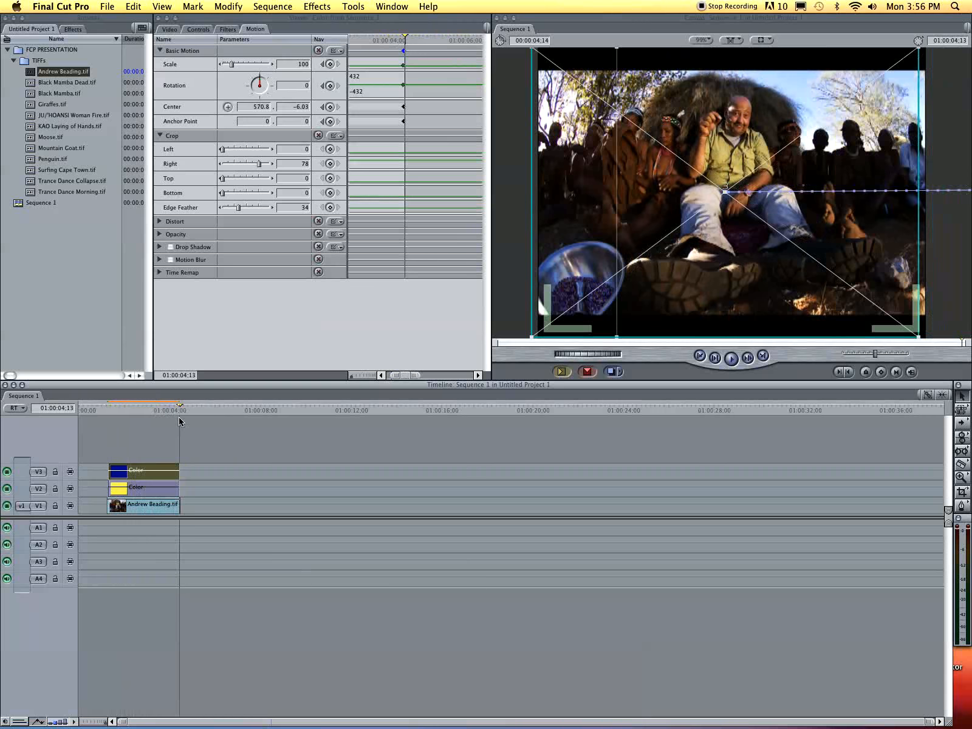
- Play from just before the clips and scrub around three seconds to review both yellow bars
left_click(114, 411)
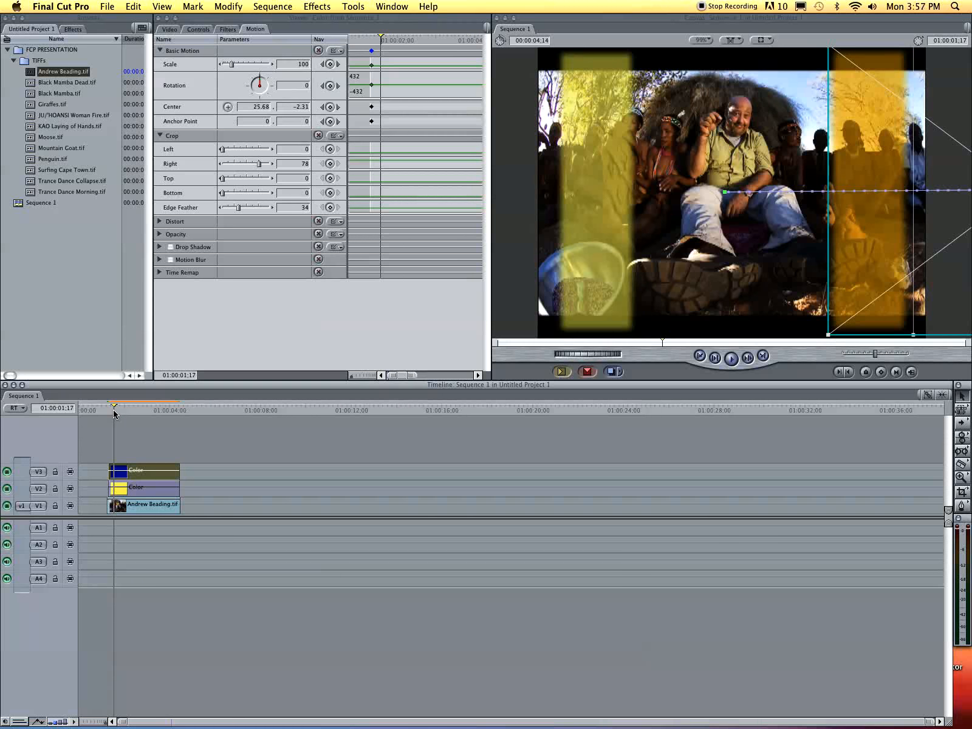
left_click_drag(121, 402, 105, 407)
key("space")
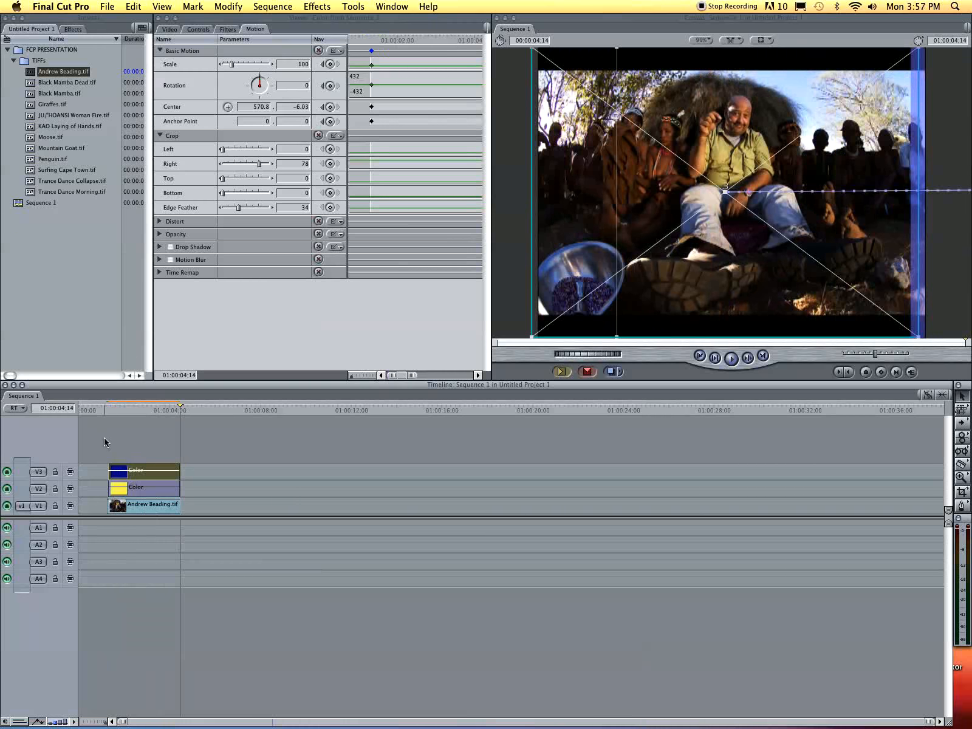
left_click(148, 409)
left_click_drag(148, 417, 111, 425)
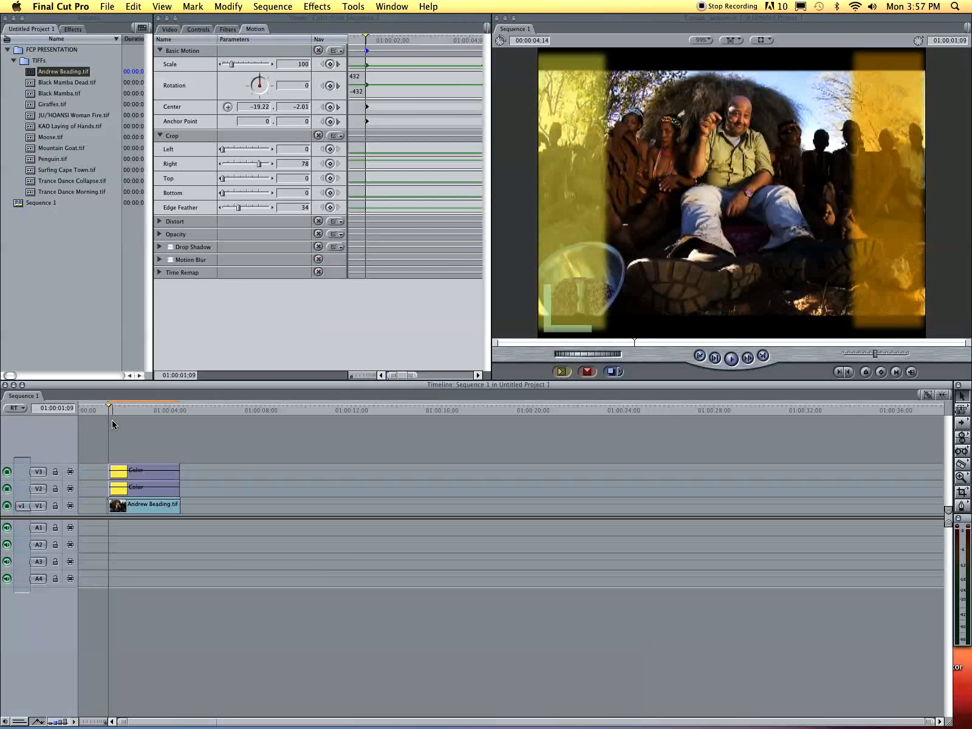
left_click(119, 417)
mouse_move(118, 418)
left_mouse_down()
mouse_move(178, 418)
mouse_move(118, 407)
left_mouse_up()
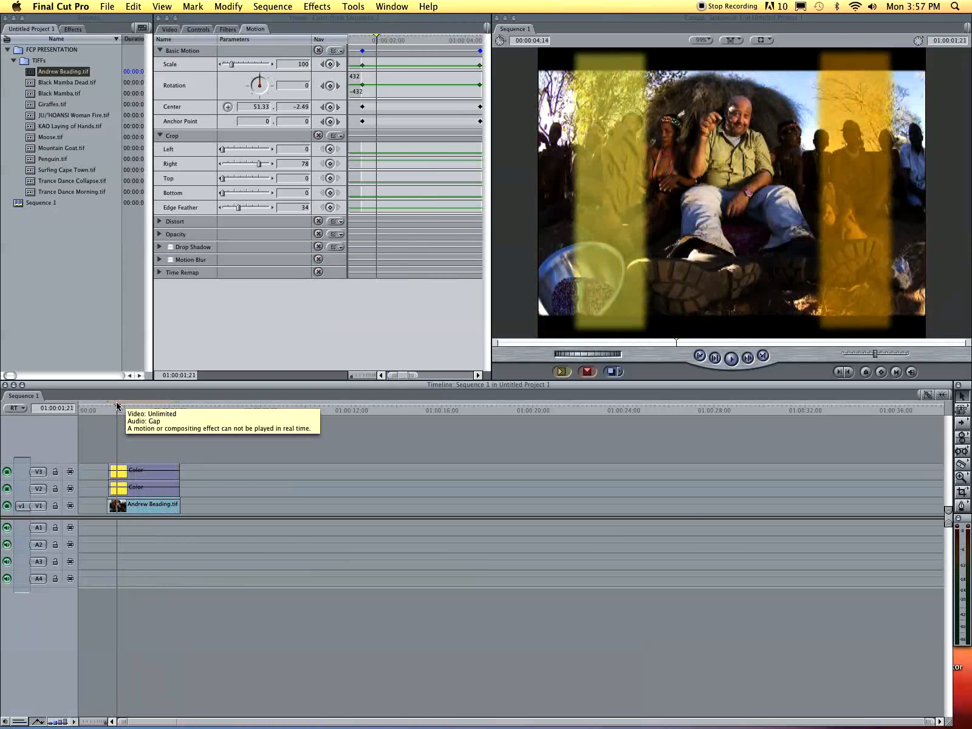
left_click(57, 22)
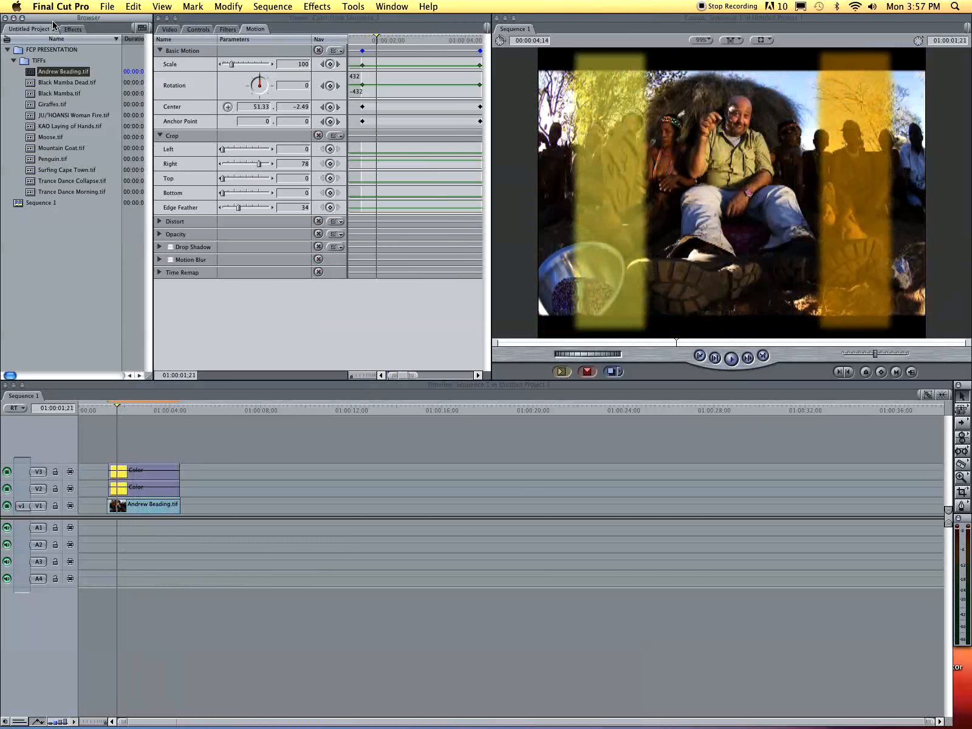
left_click(105, 488)
left_click_drag(145, 514, 146, 461)
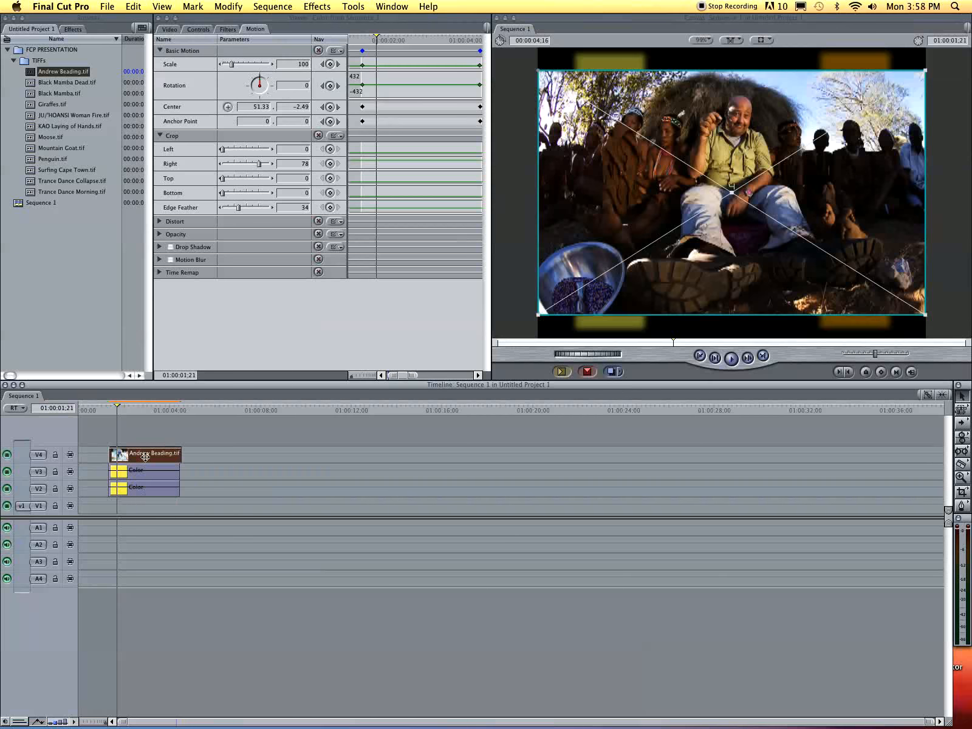
- Preview the photo on top, then move the Browser and Viewer windows out of the way
left_click_drag(104, 409, 180, 424)
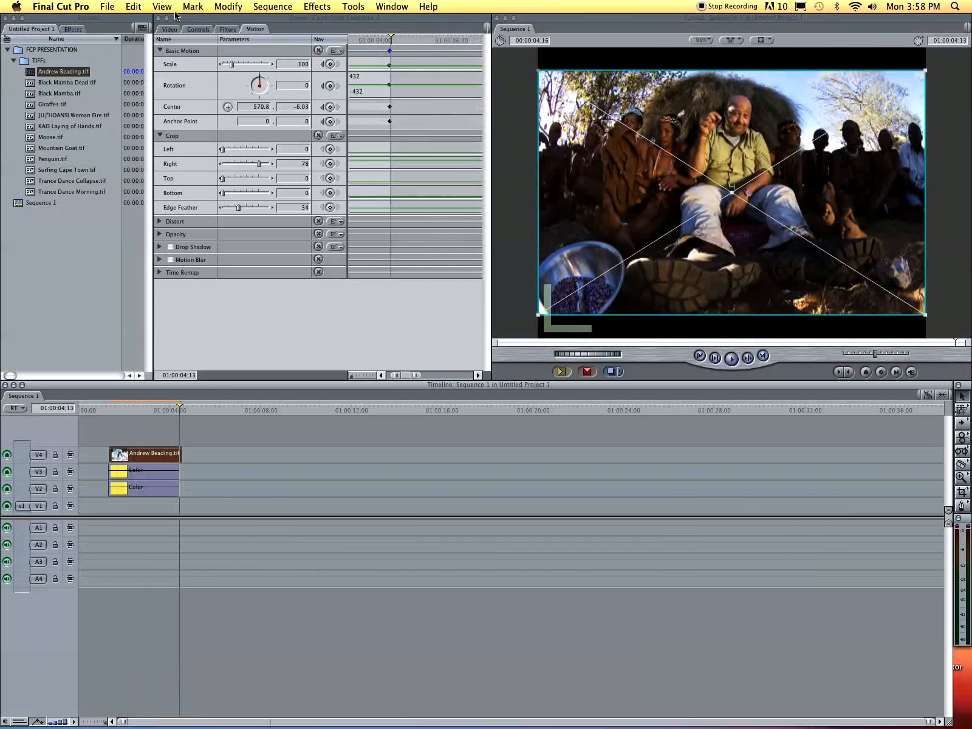
left_click_drag(91, 22, 104, 108)
left_click_drag(189, 18, 241, 155)
- Switch from Final Cut Pro to QuickTime Player from the Dock
left_click(176, 79)
mouse_move(262, 711)
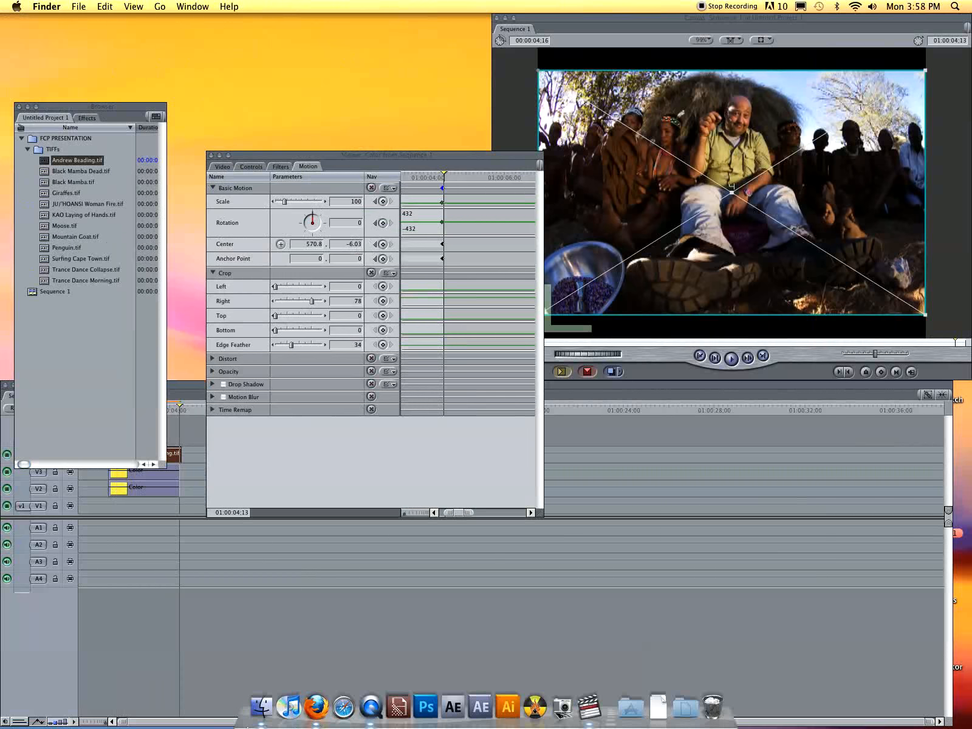
left_click(365, 708)
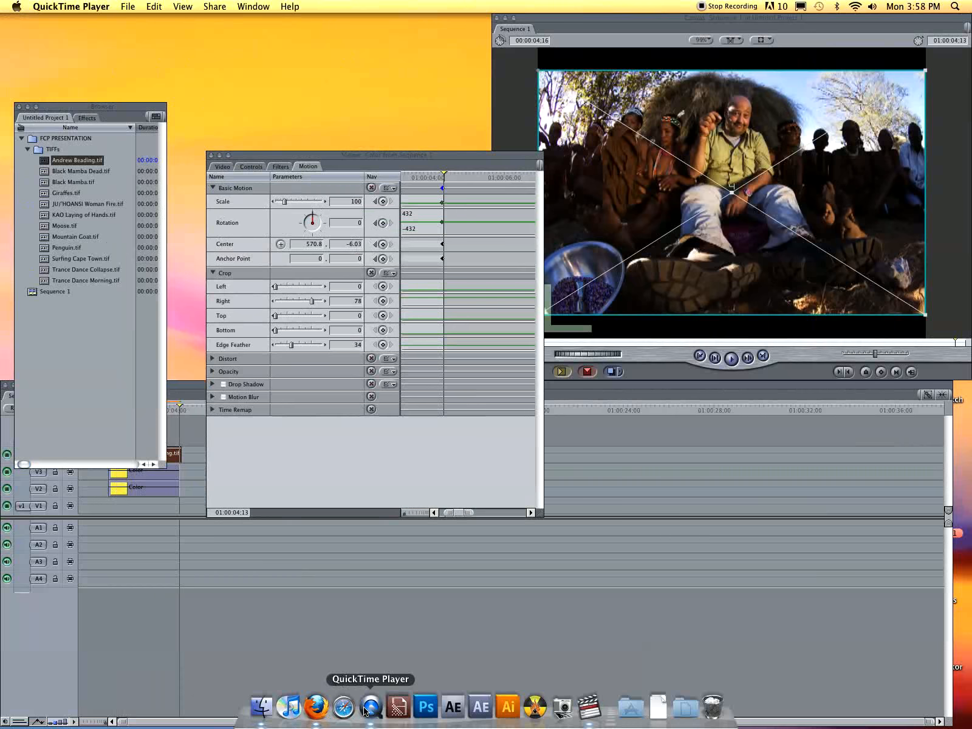